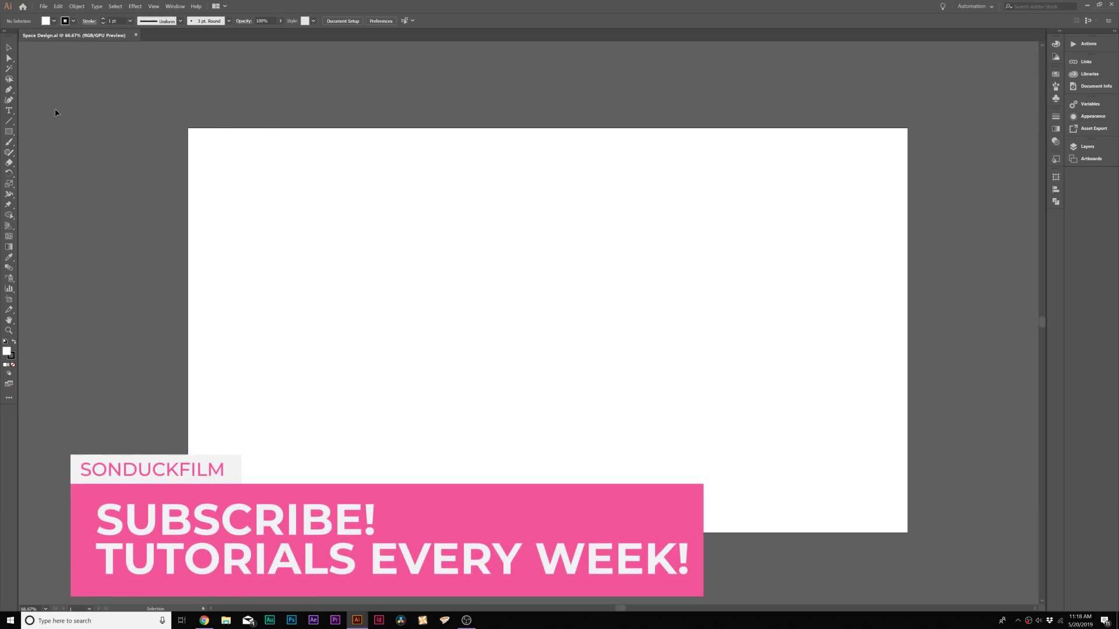
# Draw a rectangle covering the whole 1920×1080 artboard
pyautogui.click(8, 131)
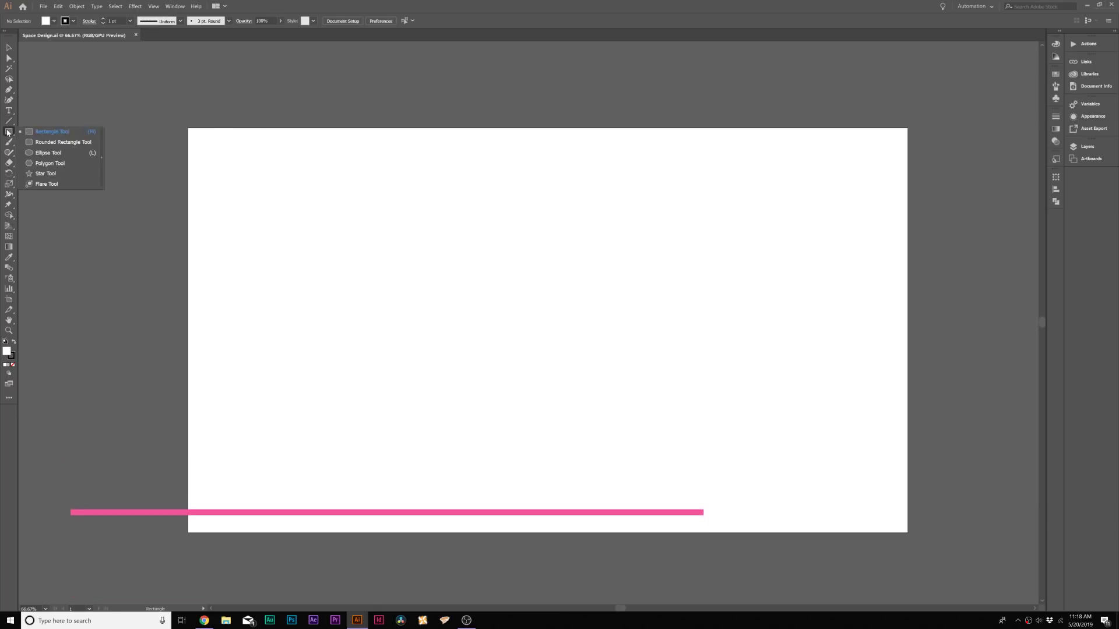
pyautogui.click(43, 131)
pyautogui.moveTo(188, 129); pyautogui.dragTo(907, 531)
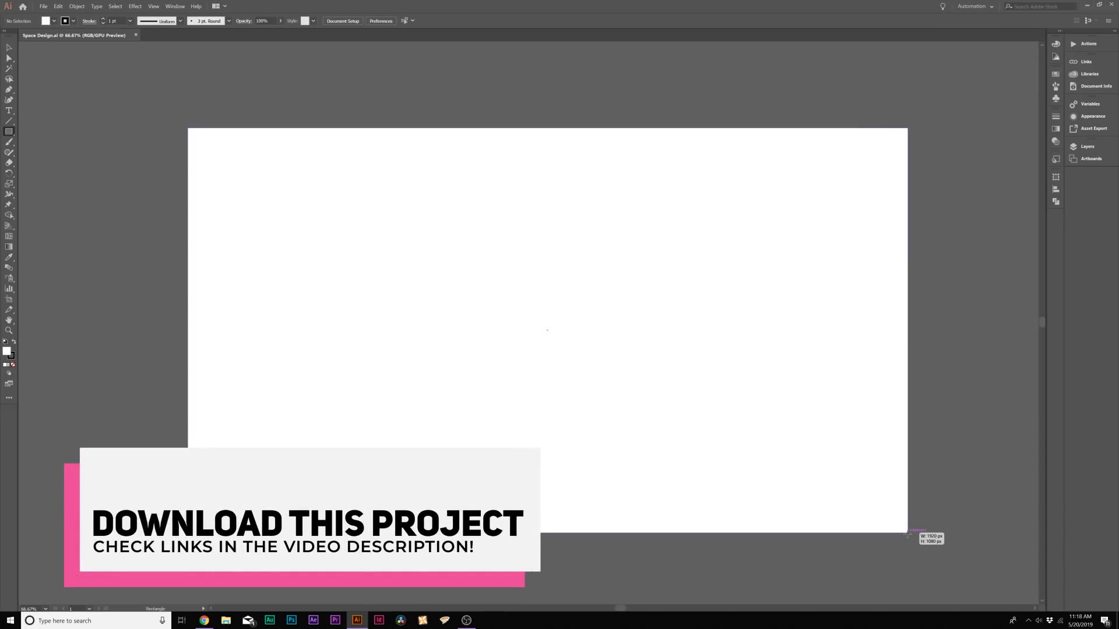
pyautogui.moveTo(907, 532); pyautogui.dragTo(907, 531)
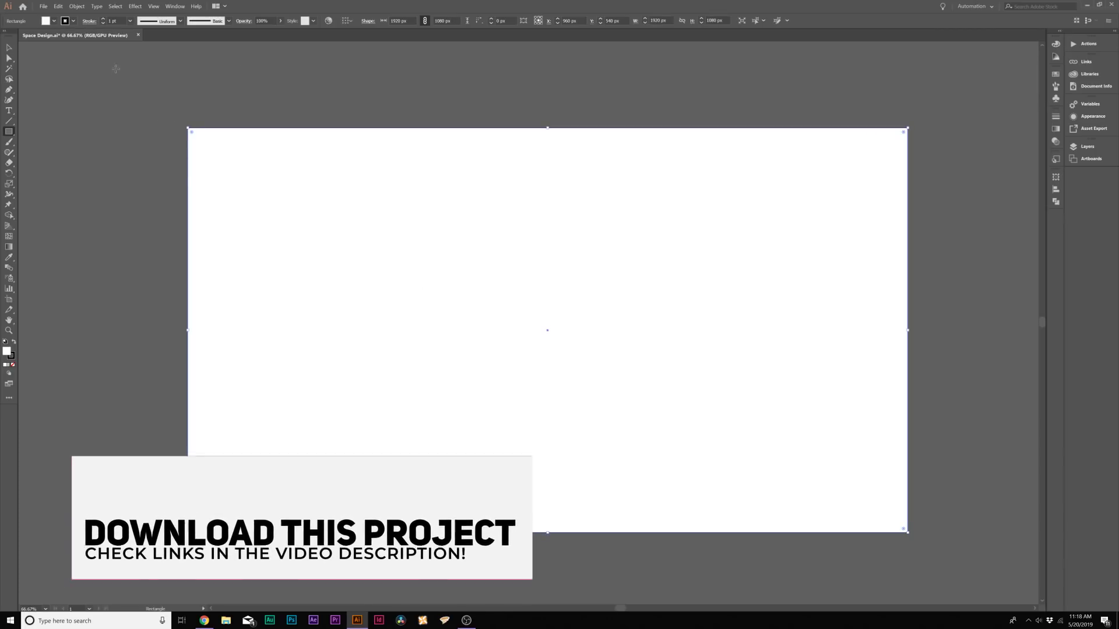
# Remove the rectangle's outline and fill it with a near-black dark navy
pyautogui.click(72, 22)
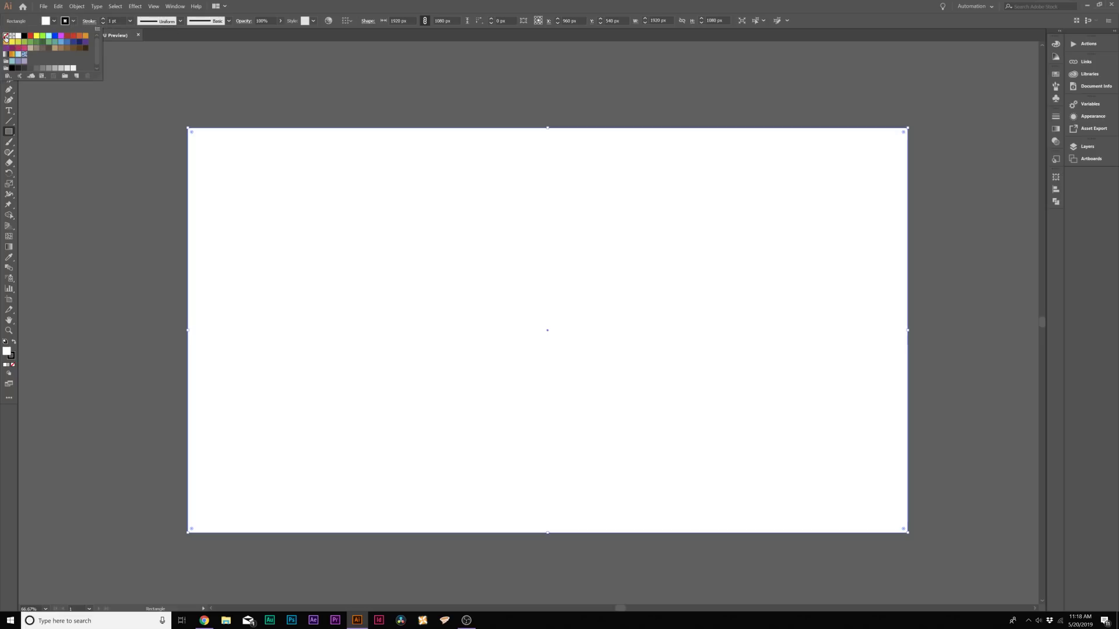
pyautogui.click(6, 37)
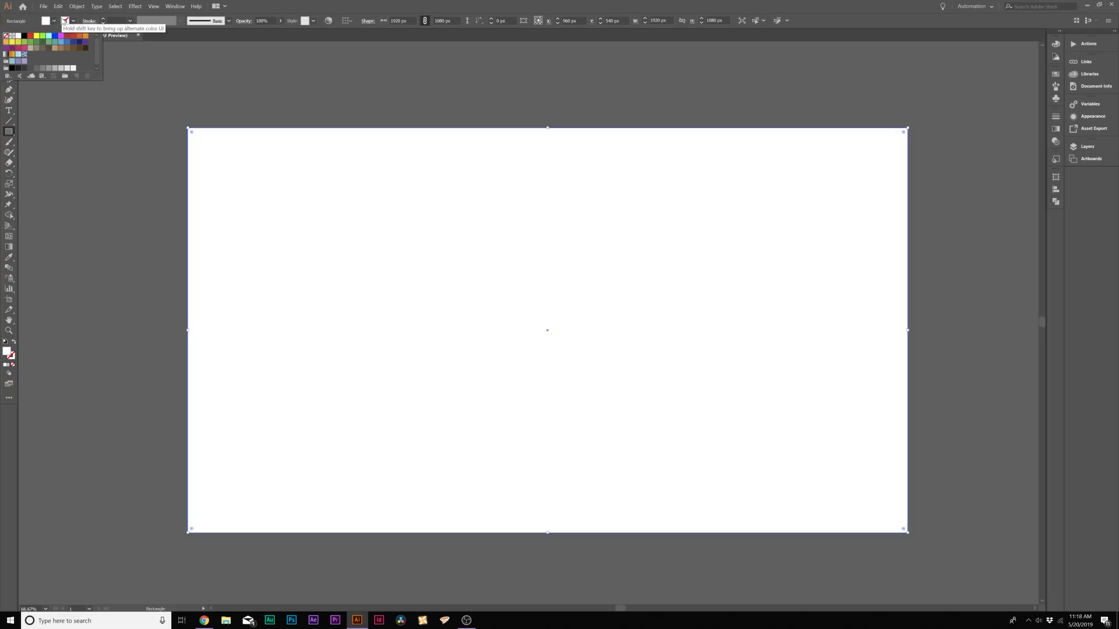
pyautogui.doubleClick(7, 353)
pyautogui.moveTo(374, 312); pyautogui.dragTo(374, 368)
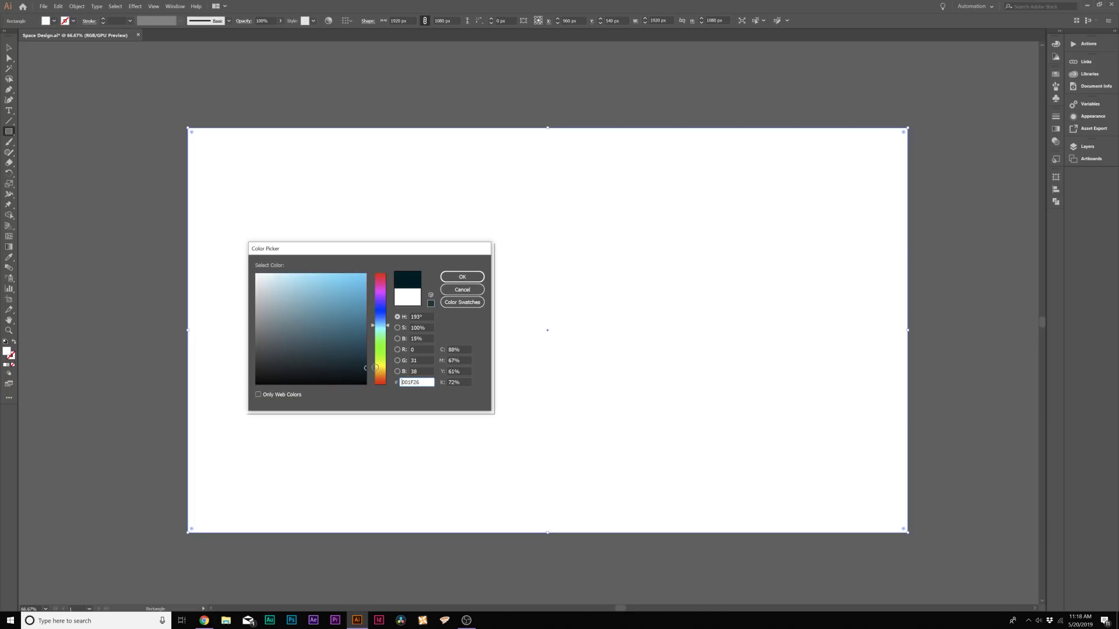
pyautogui.click(456, 279)
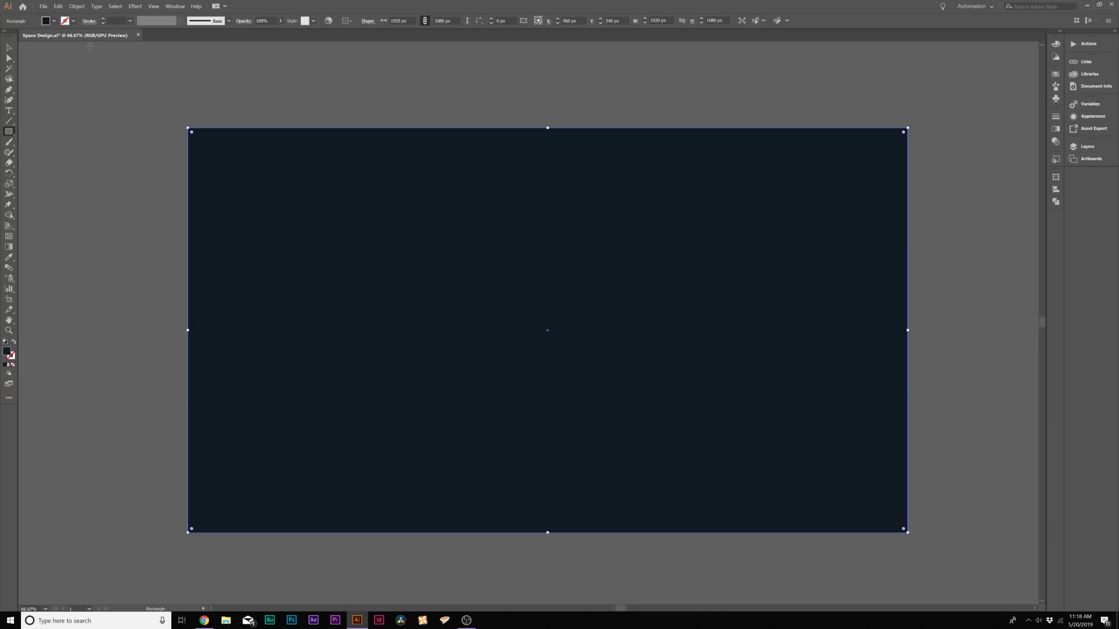
pyautogui.doubleClick(8, 352)
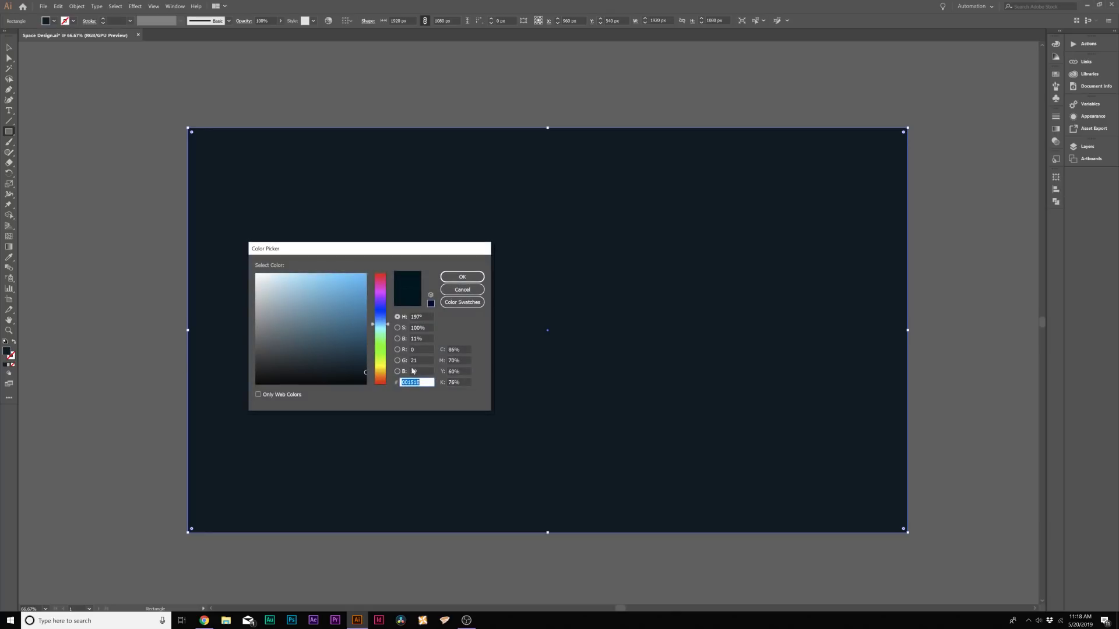
pyautogui.press('Return')
pyautogui.hotkey('ctrl', 'shift', 'a')
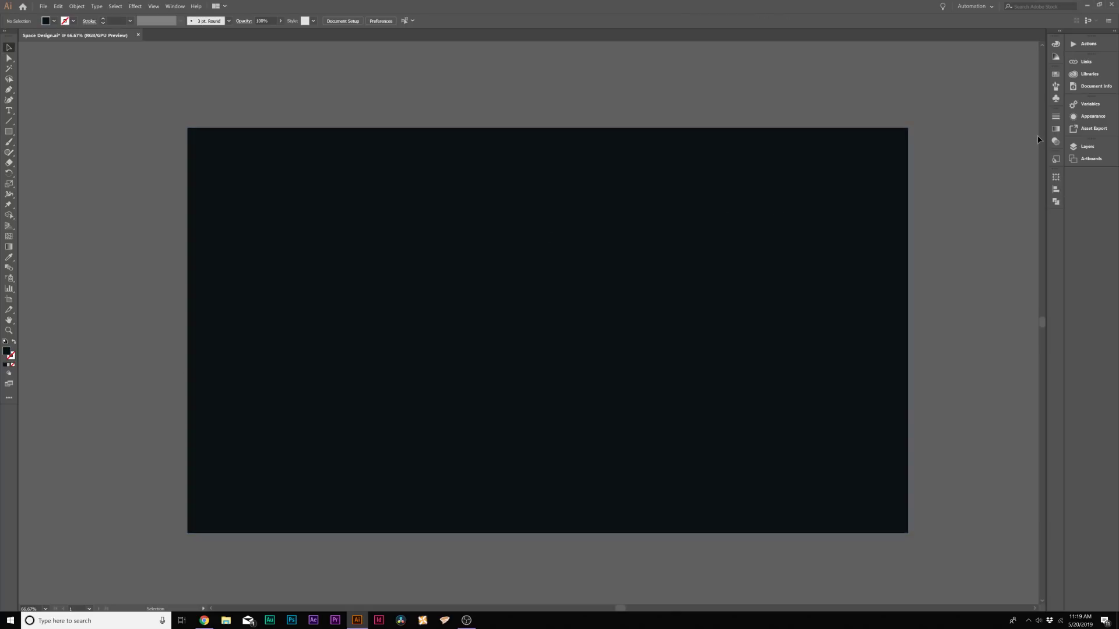
# Show Layer 1's background rectangle in the Layers panel and pick the Ellipse Tool
pyautogui.click(1084, 147)
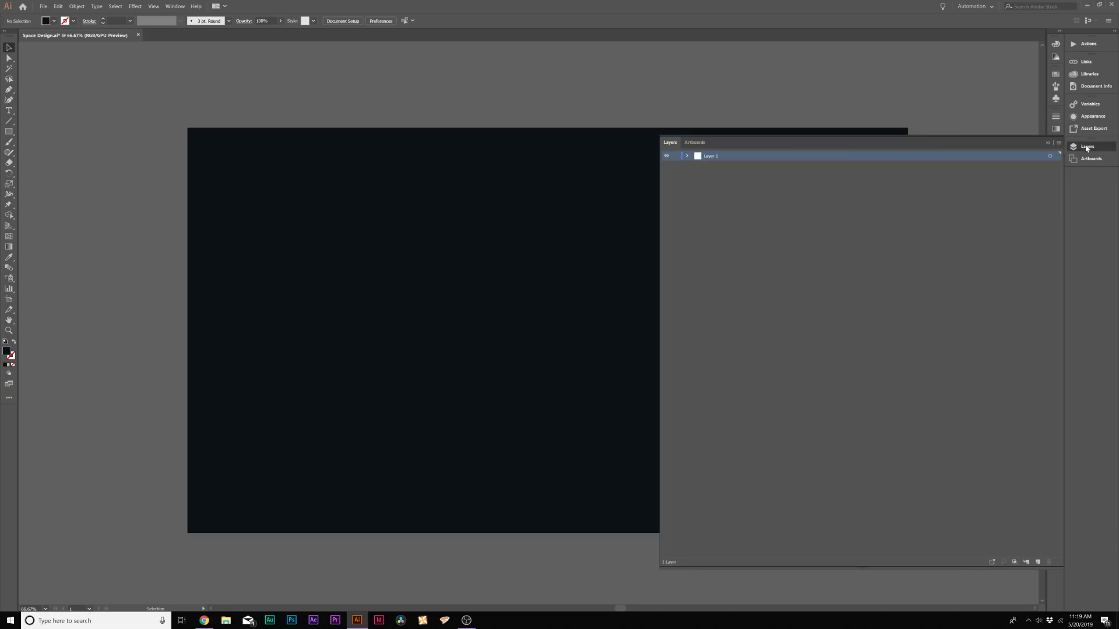
pyautogui.click(991, 156)
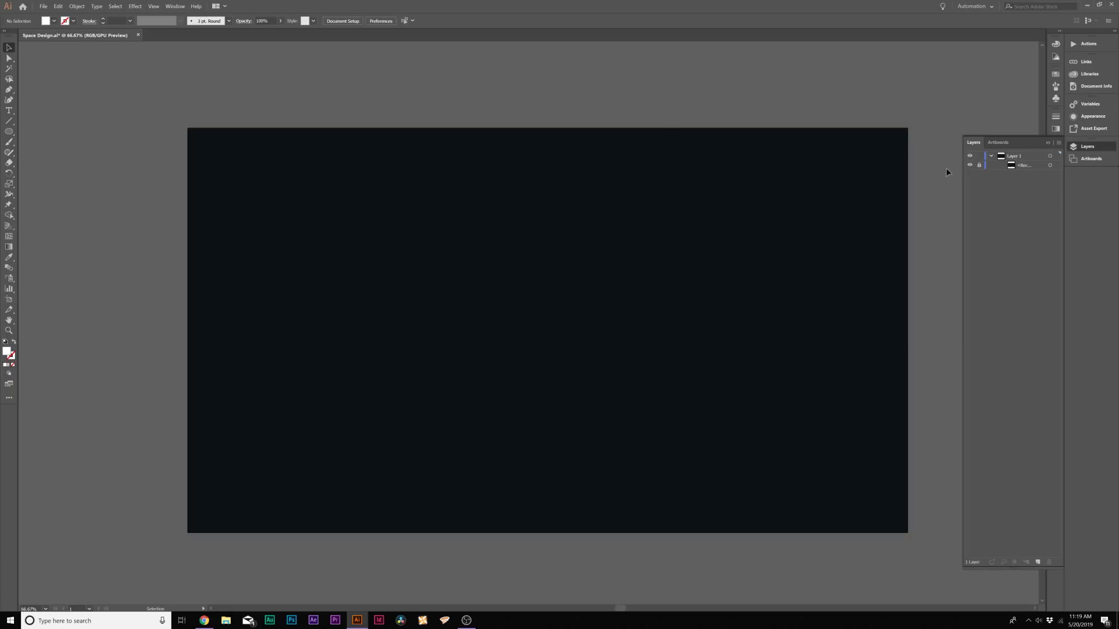
pyautogui.click(10, 131)
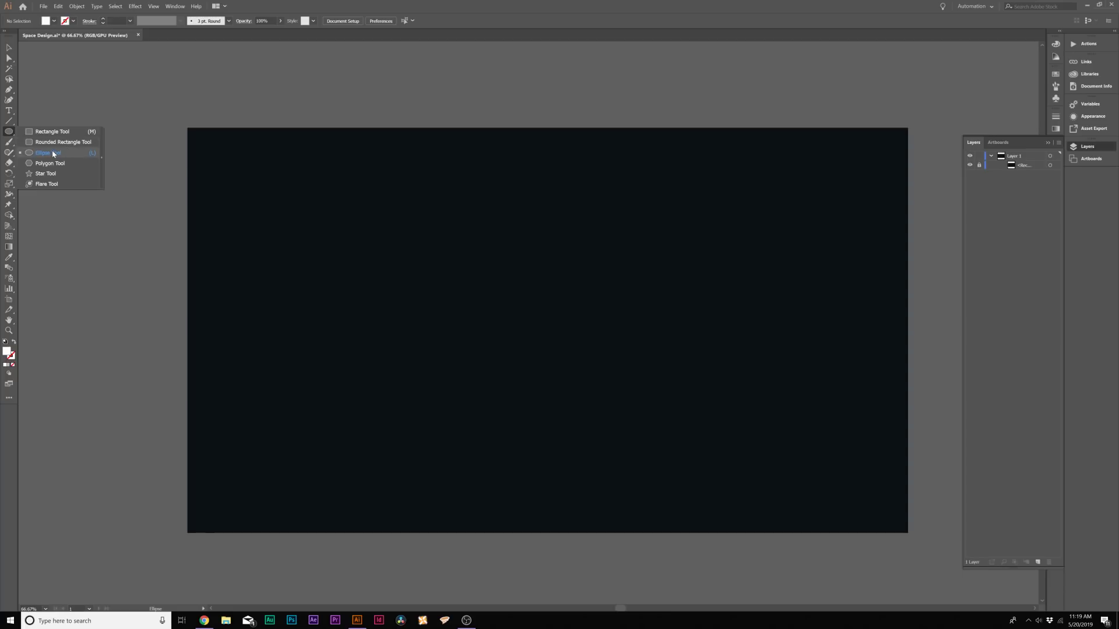
pyautogui.click(54, 154)
# Draw a small white star circle near the sky's top-left
pyautogui.click(54, 20)
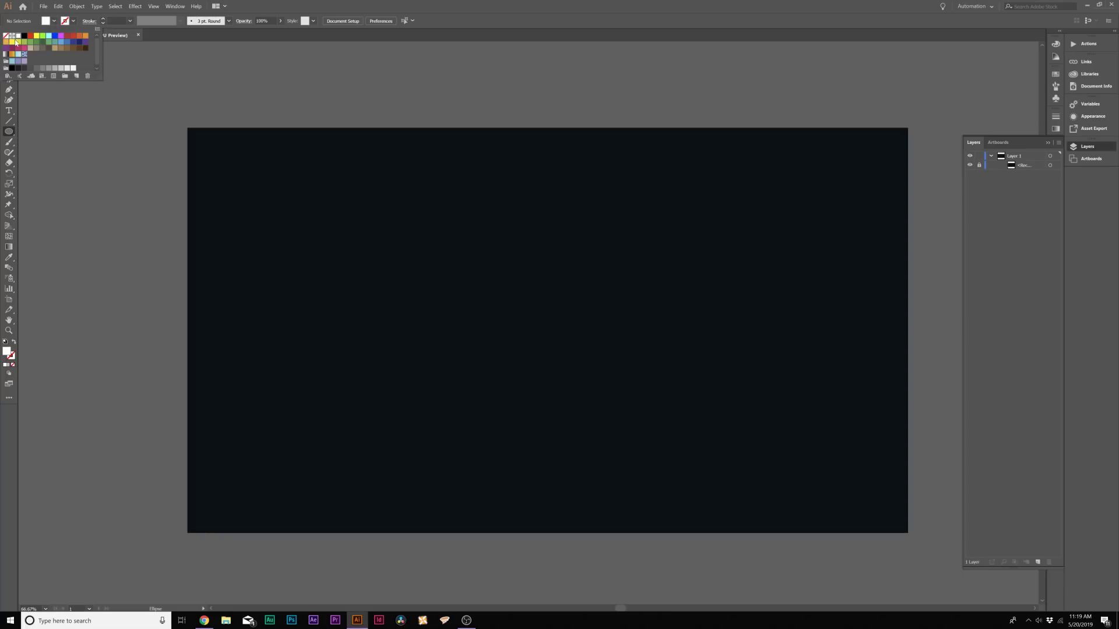
pyautogui.click(458, 20)
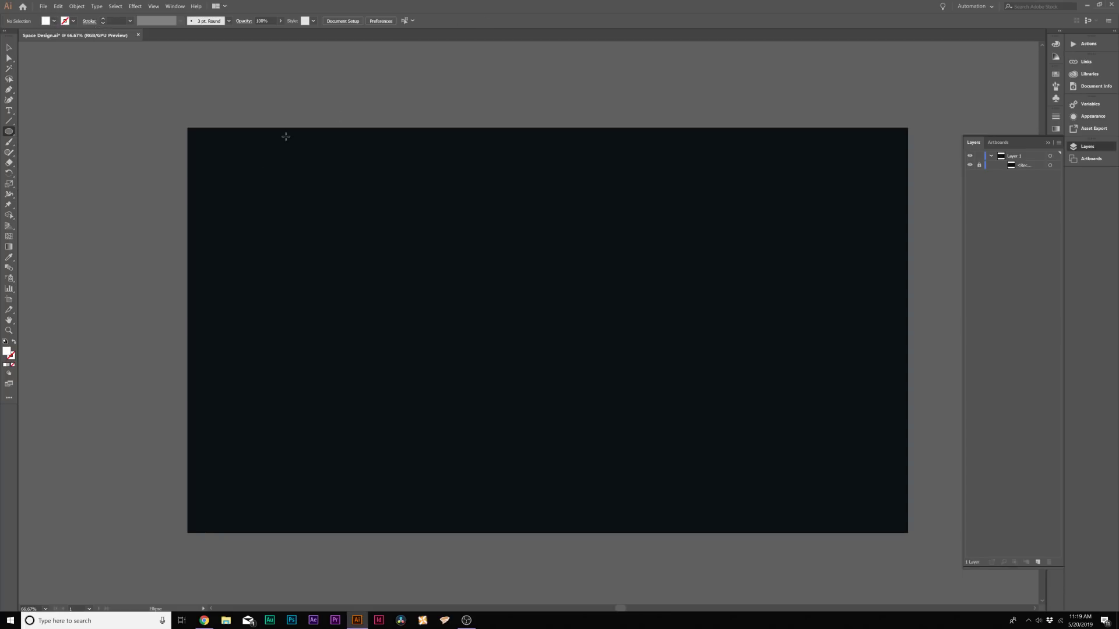
pyautogui.moveTo(236, 166); pyautogui.dragTo(242, 171)
pyautogui.moveTo(245, 171); pyautogui.dragTo(241, 170)
pyautogui.click(9, 47)
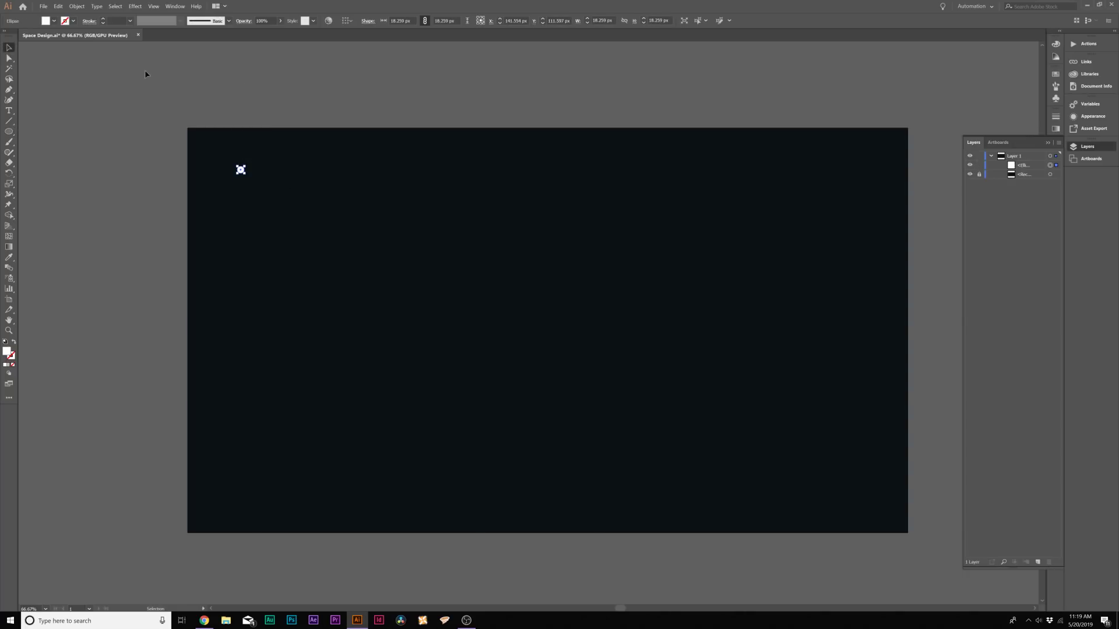
pyautogui.click(150, 96)
pyautogui.scroll(1, 159, 124)
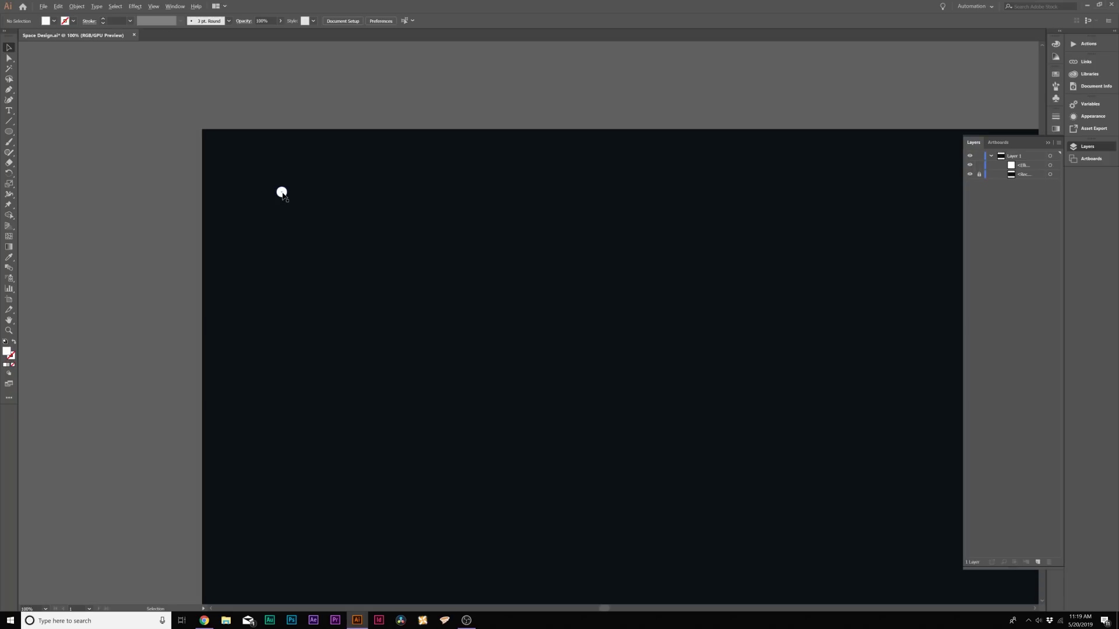
# Duplicate the star down and to the right and shrink the copy
pyautogui.moveTo(281, 194); pyautogui.dragTo(337, 224)
pyautogui.click(366, 111)
pyautogui.click(337, 231)
pyautogui.keyDown('alt'); pyautogui.scroll(2, 341, 223); pyautogui.keyUp('alt')
pyautogui.moveTo(344, 226); pyautogui.dragTo(343, 227)
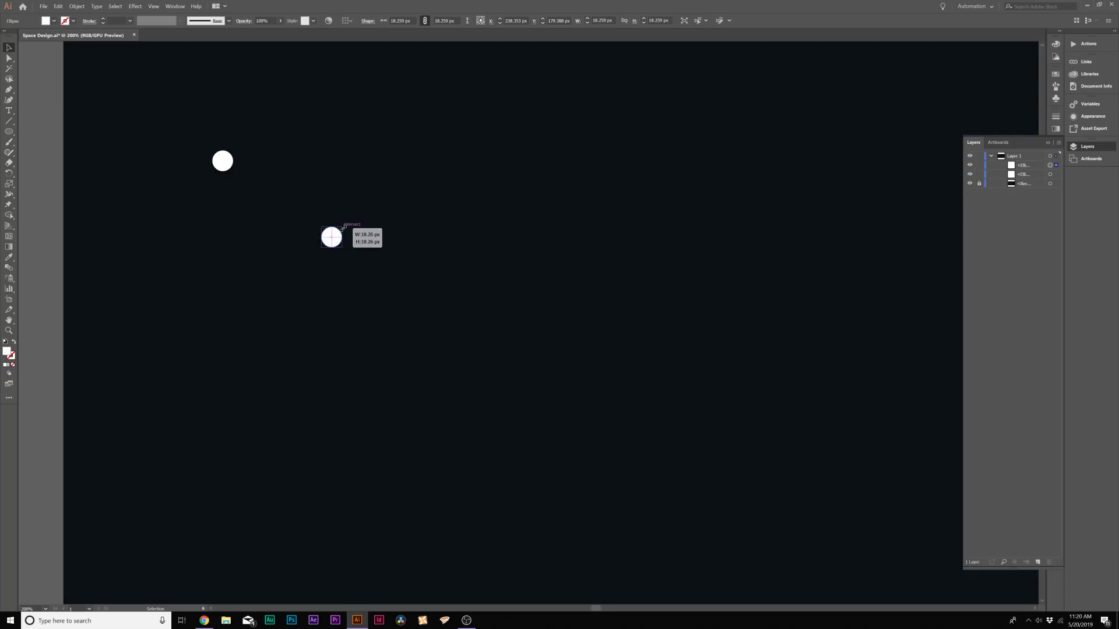
pyautogui.moveTo(344, 225)
pyautogui.mouseDown()
pyautogui.moveTo(247, 225)
pyautogui.moveTo(282, 245)
pyautogui.mouseUp()
pyautogui.click(300, 233)
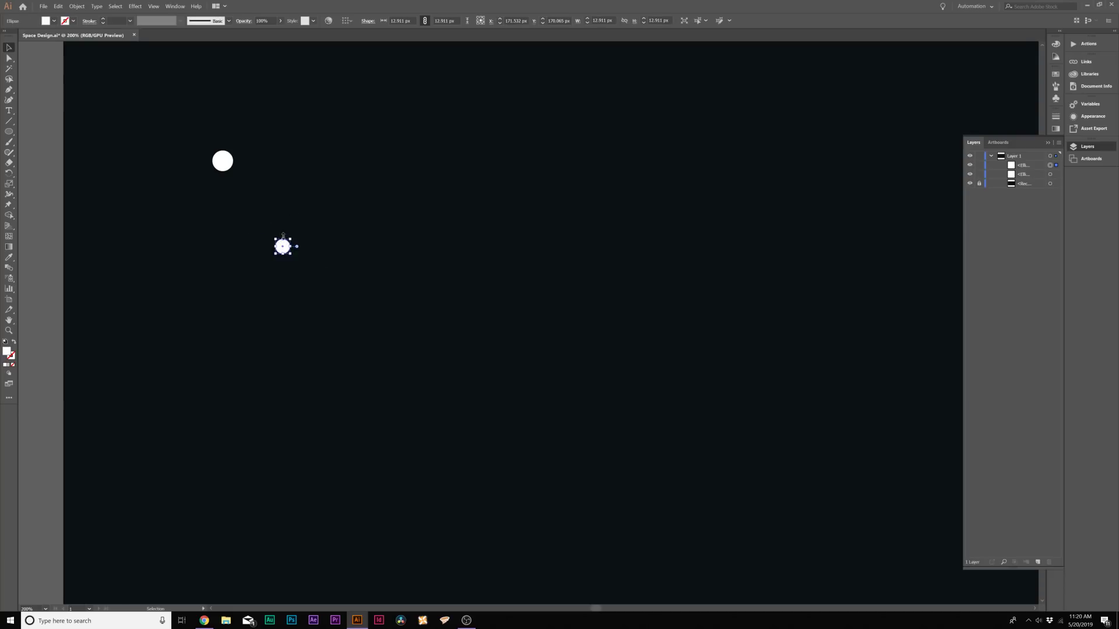
pyautogui.scroll(-2, 292, 202)
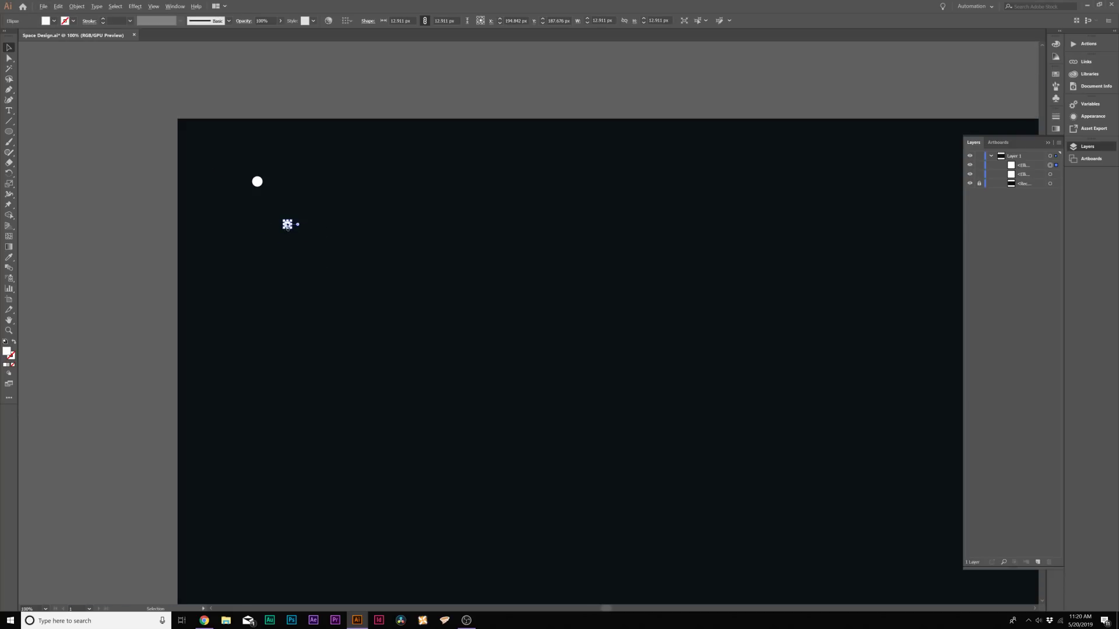
# Scatter many more star copies of varying sizes across the whole sky
pyautogui.moveTo(298, 225); pyautogui.dragTo(307, 259)
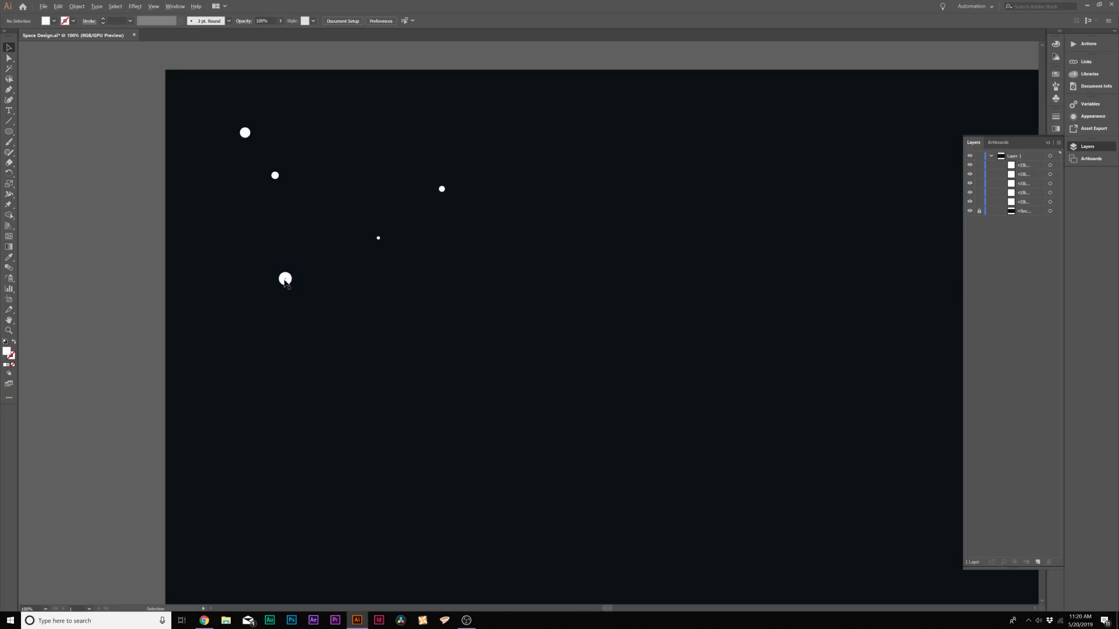
pyautogui.moveTo(286, 278)
pyautogui.mouseDown()
pyautogui.moveTo(348, 369)
pyautogui.moveTo(426, 345)
pyautogui.mouseUp()
pyautogui.moveTo(379, 239); pyautogui.dragTo(359, 320)
pyautogui.moveTo(275, 175); pyautogui.dragTo(559, 260)
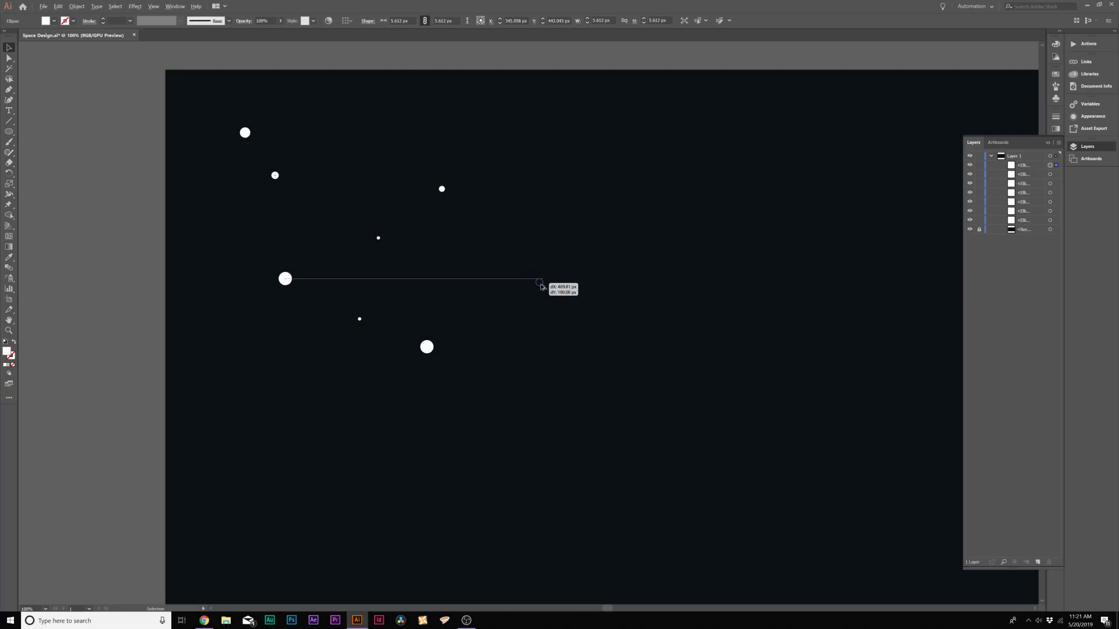
pyautogui.moveTo(441, 189); pyautogui.dragTo(591, 152)
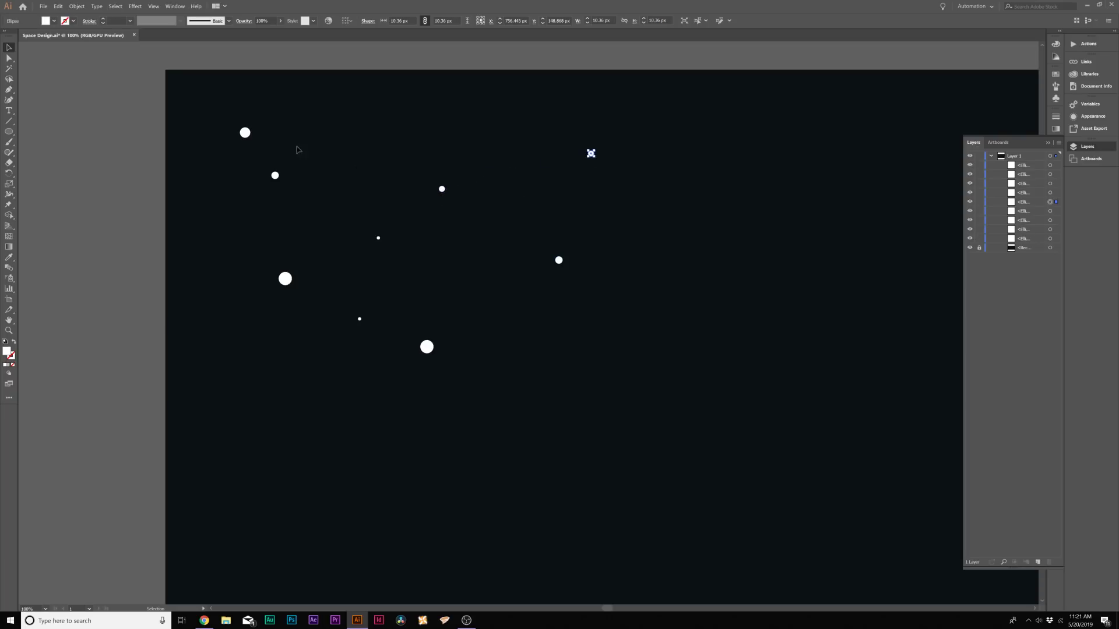
pyautogui.moveTo(558, 259); pyautogui.dragTo(520, 319)
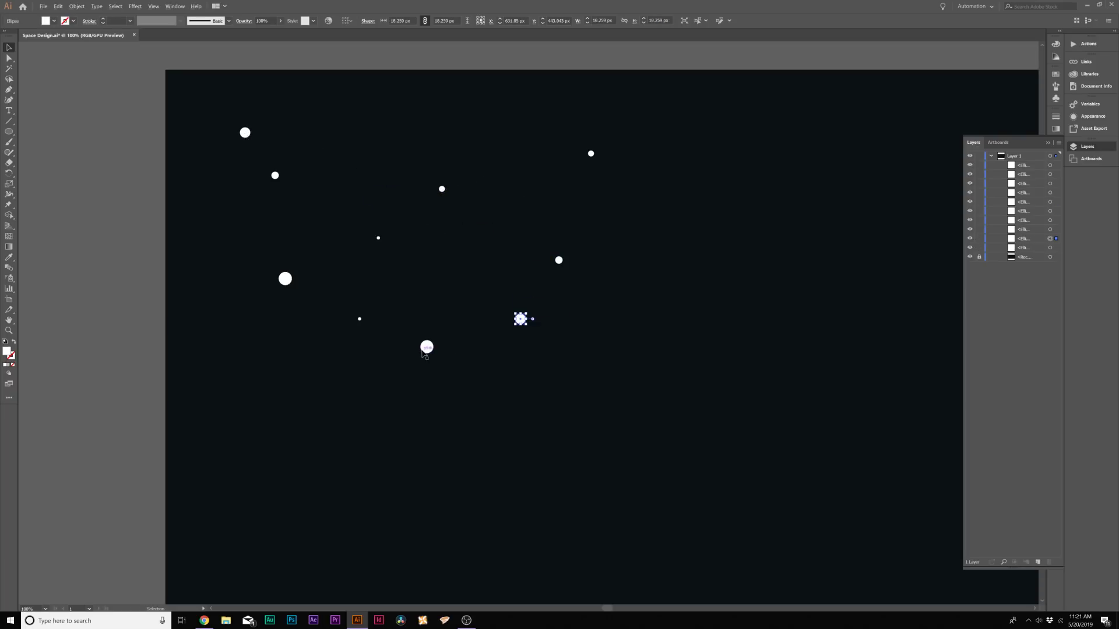
pyautogui.moveTo(427, 347); pyautogui.dragTo(295, 403)
pyautogui.moveTo(360, 319); pyautogui.dragTo(445, 414)
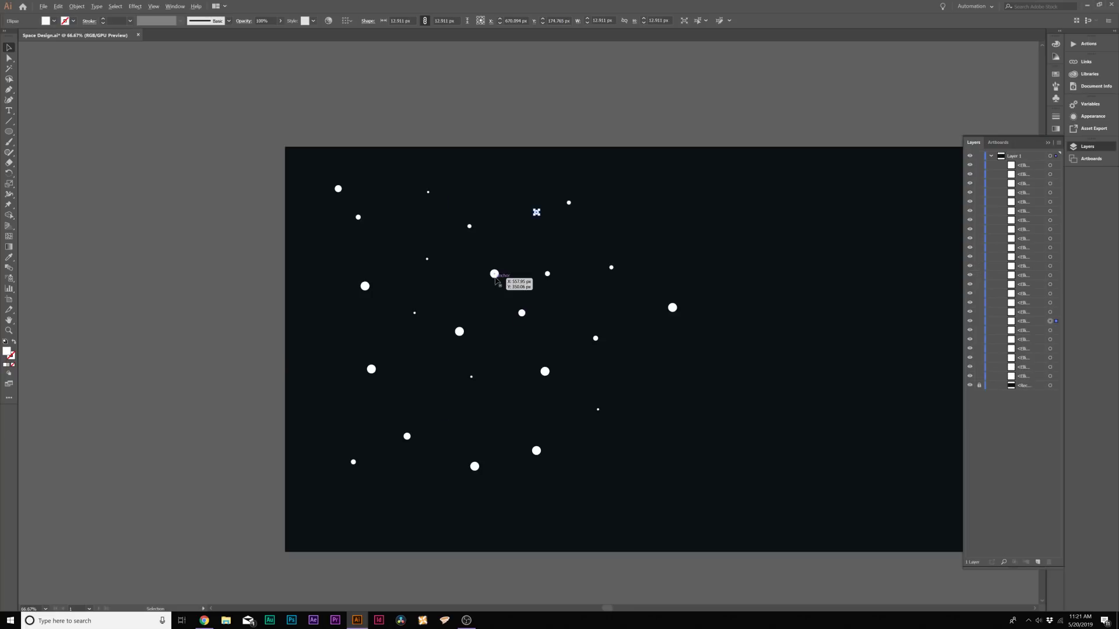
pyautogui.moveTo(493, 274); pyautogui.dragTo(664, 382)
pyautogui.moveTo(601, 411); pyautogui.dragTo(636, 467)
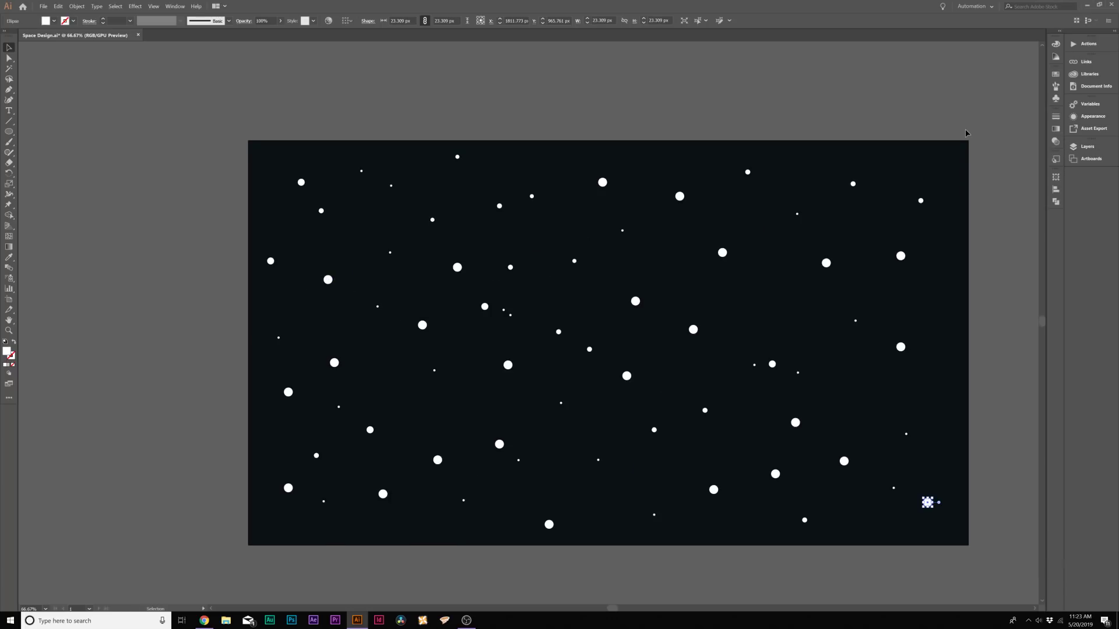
# Collapse and lock Layer 1, then add a new empty layer above it
pyautogui.click(1085, 146)
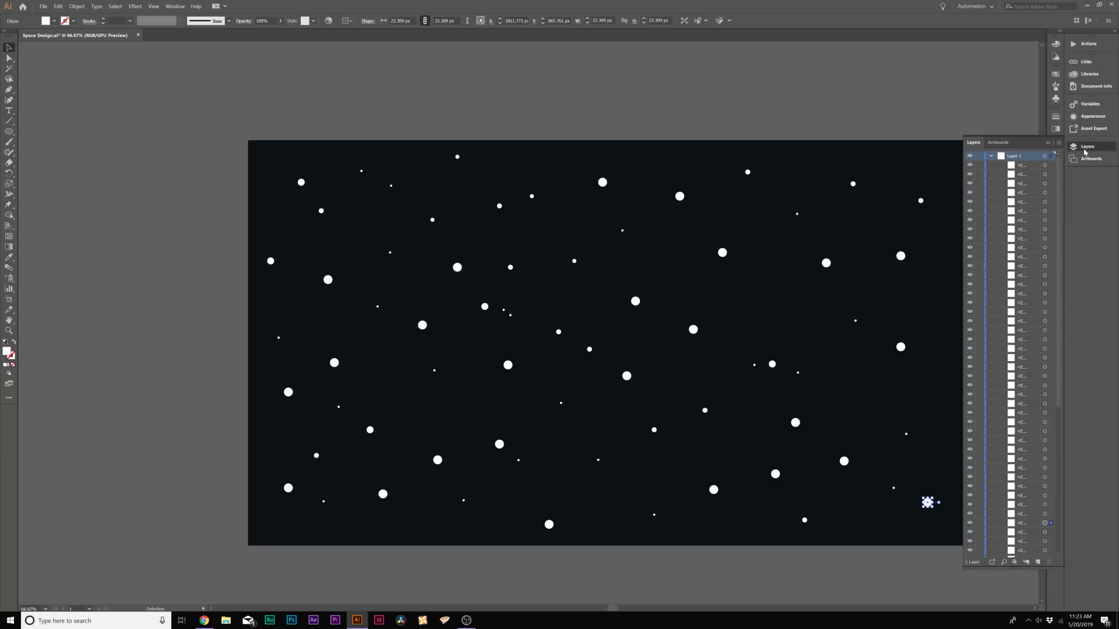
pyautogui.click(992, 157)
pyautogui.click(980, 156)
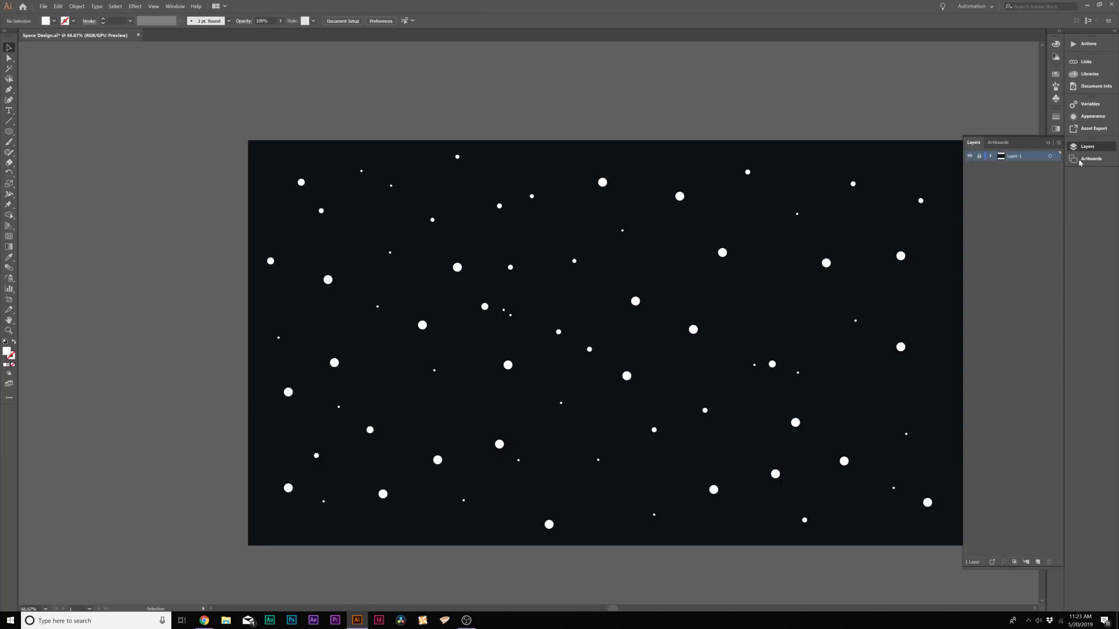
pyautogui.click(1038, 562)
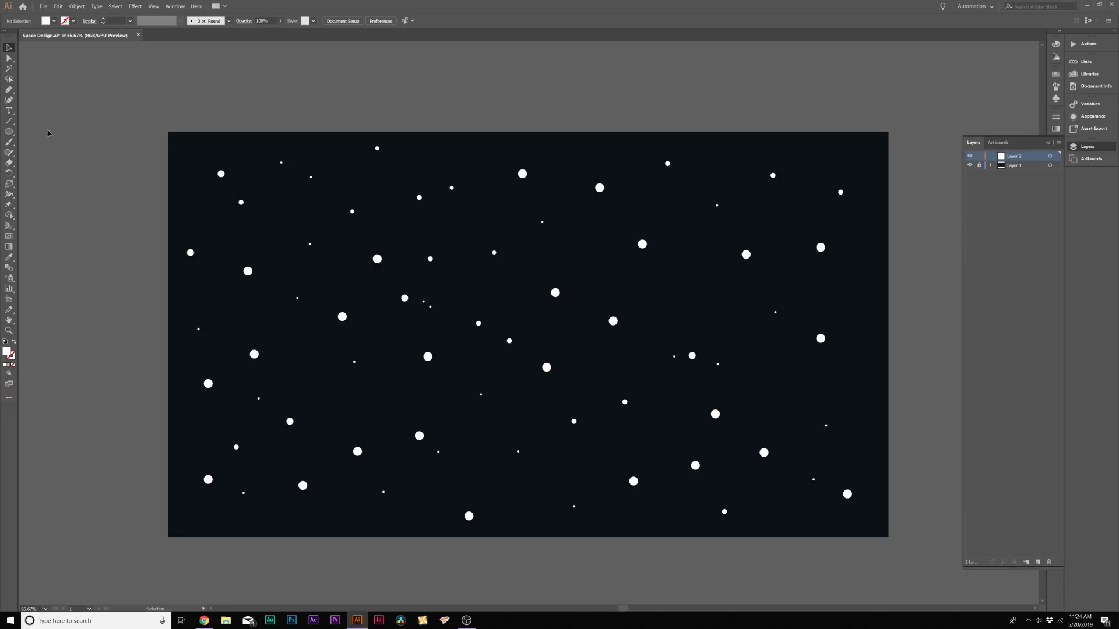
pyautogui.moveTo(9, 131); pyautogui.dragTo(35, 153)
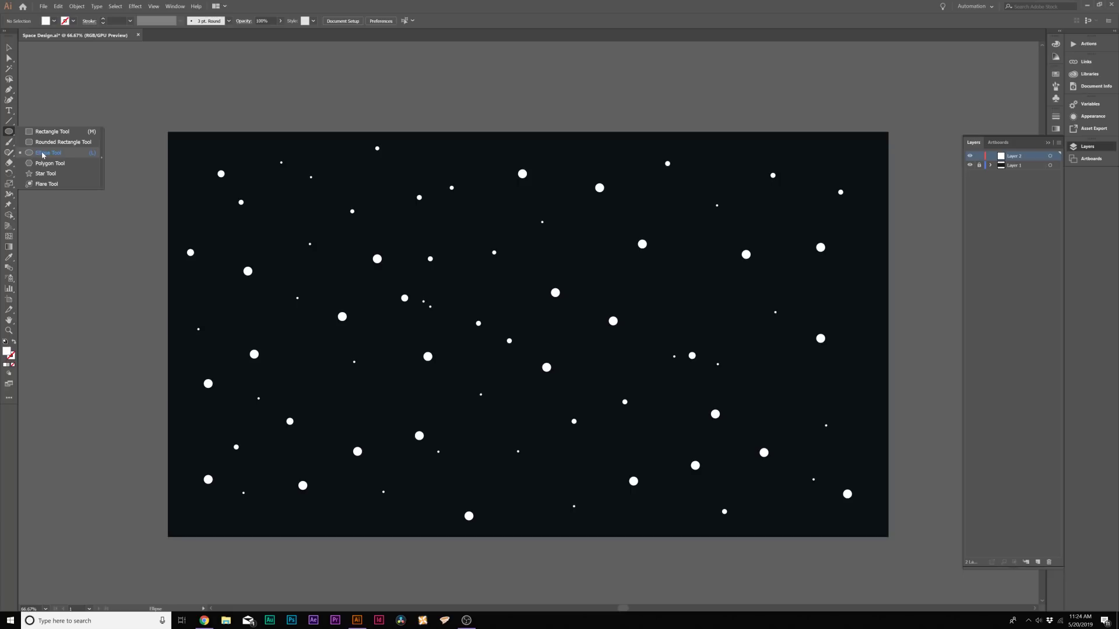
# Draw a large white planet circle and move it down and left on the sky
pyautogui.moveTo(281, 240); pyautogui.dragTo(363, 362)
pyautogui.click(9, 48)
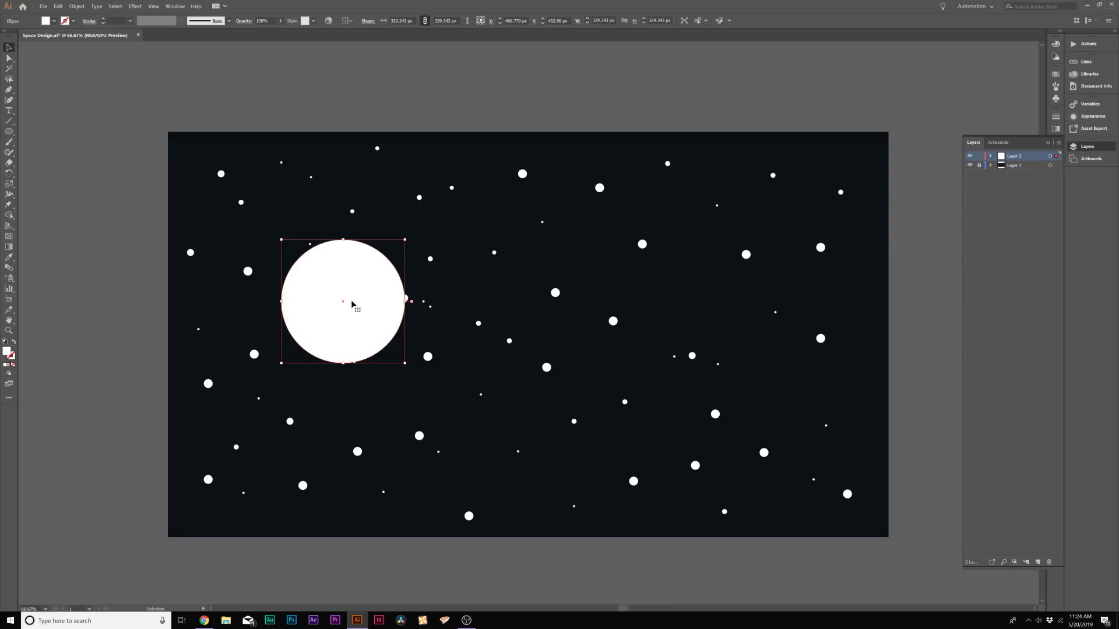
pyautogui.moveTo(351, 304)
pyautogui.mouseDown()
pyautogui.moveTo(347, 349)
pyautogui.moveTo(334, 358)
pyautogui.moveTo(370, 365)
pyautogui.moveTo(381, 351)
pyautogui.mouseUp()
pyautogui.click(112, 345)
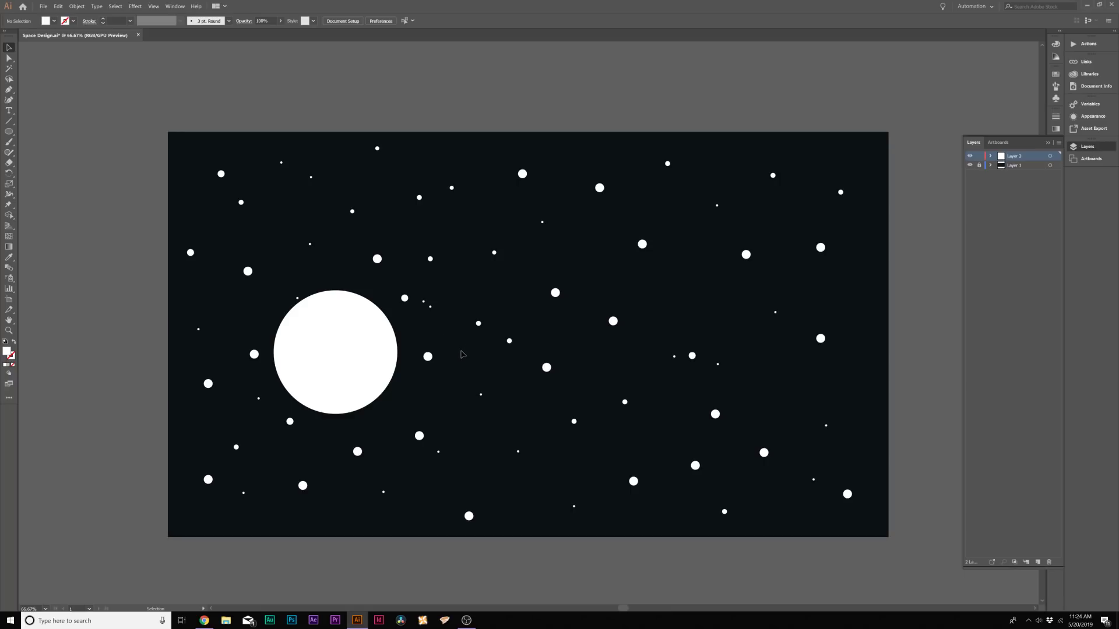
# Draw a long thin white bar with fully rounded corners below the artboard
pyautogui.click(10, 131)
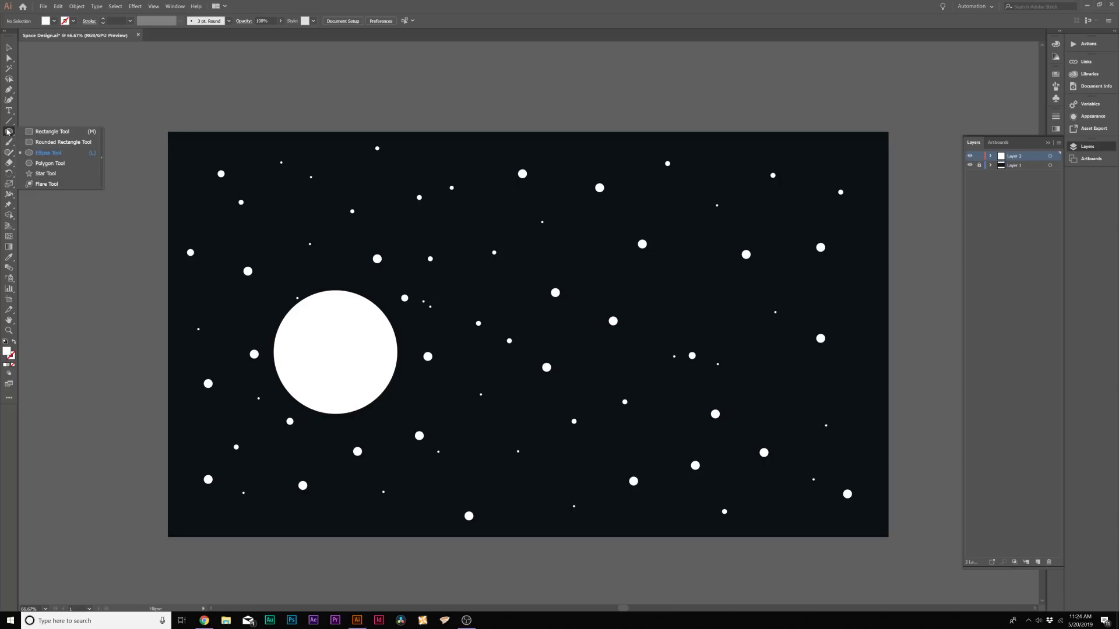
pyautogui.click(50, 147)
pyautogui.scroll(-2, 297, 446)
pyautogui.scroll(-3, 297, 446)
pyautogui.scroll(-5, 293, 428)
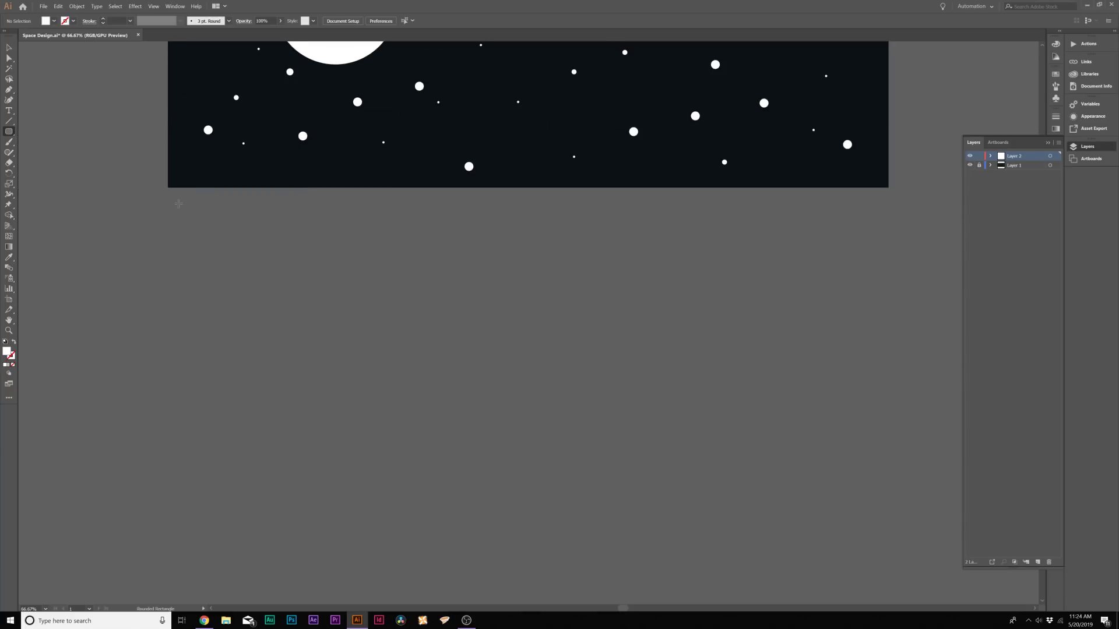
pyautogui.scroll(1, 272, 301)
pyautogui.moveTo(185, 233)
pyautogui.mouseDown()
pyautogui.moveTo(371, 244)
pyautogui.moveTo(316, 248)
pyautogui.mouseUp()
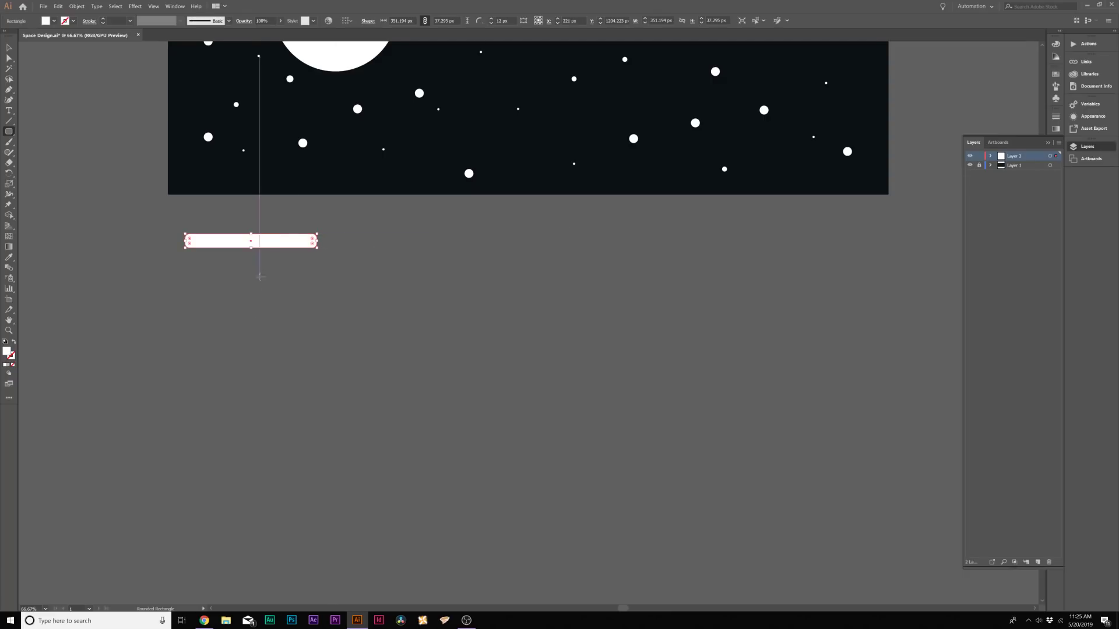
pyautogui.scroll(2, 277, 238)
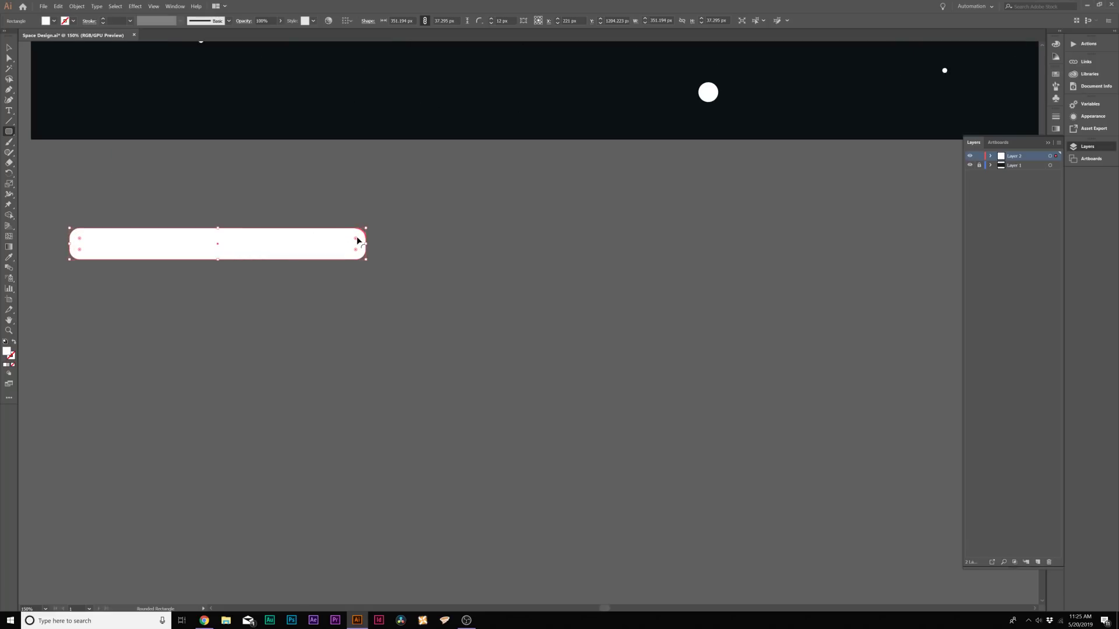
pyautogui.moveTo(357, 241); pyautogui.dragTo(350, 244)
pyautogui.scroll(-2, 350, 244)
# Copy the bar repeatedly and stagger the copies into a cloud-like stack
pyautogui.press('v')
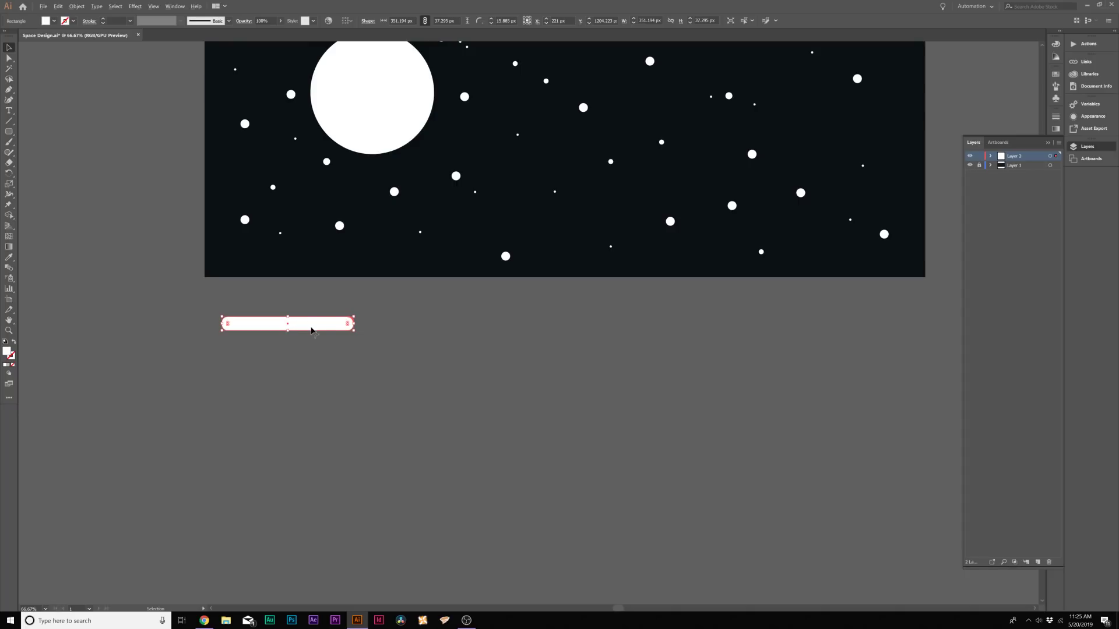
pyautogui.moveTo(312, 330); pyautogui.dragTo(291, 340)
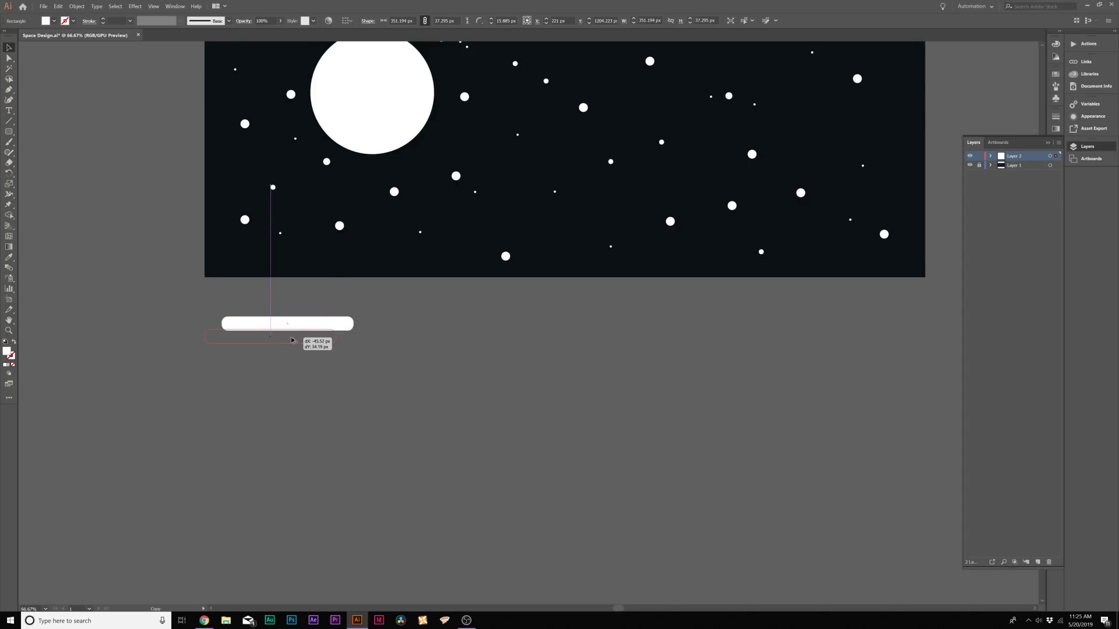
pyautogui.scroll(2, 289, 364)
pyautogui.moveTo(293, 341)
pyautogui.mouseDown()
pyautogui.moveTo(351, 309)
pyautogui.moveTo(307, 351)
pyautogui.moveTo(325, 373)
pyautogui.moveTo(292, 408)
pyautogui.moveTo(351, 433)
pyautogui.moveTo(321, 461)
pyautogui.mouseUp()
pyautogui.hotkey('ctrl', '-')
pyautogui.hotkey('ctrl', '-')
pyautogui.moveTo(475, 345); pyautogui.dragTo(449, 383)
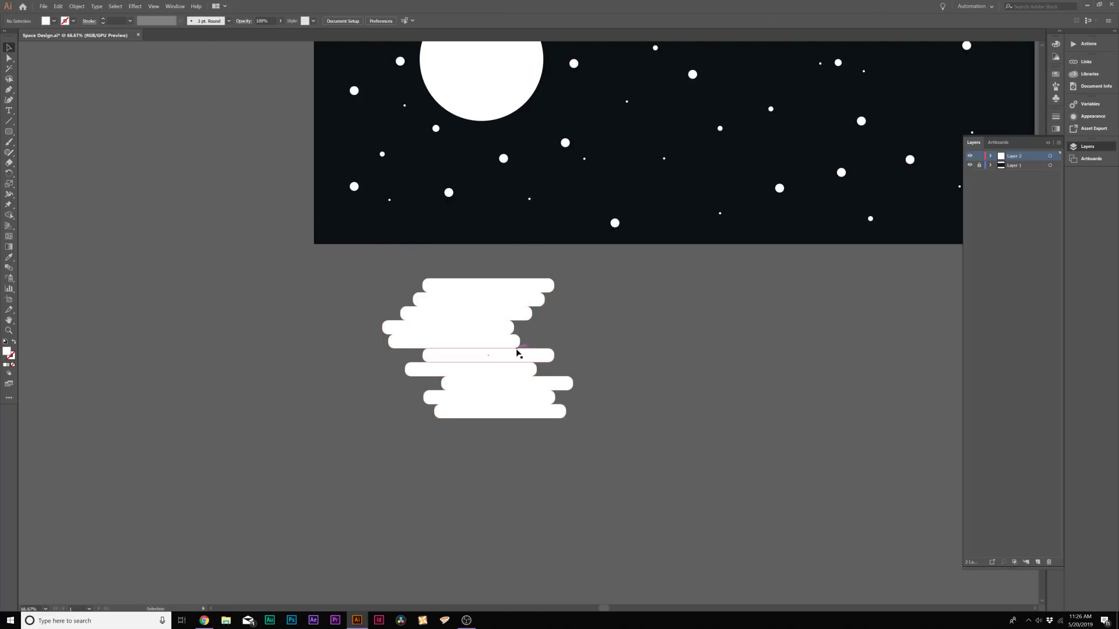
# Merge the selected cloud bars into one shape with Pathfinder Unite
pyautogui.click(480, 281)
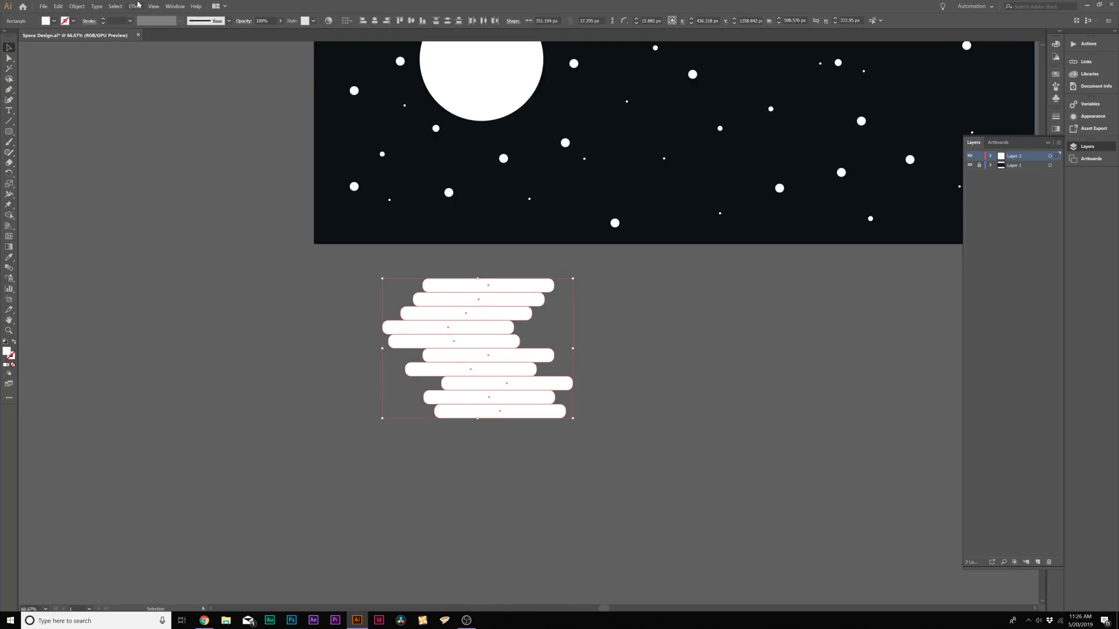
pyautogui.click(175, 6)
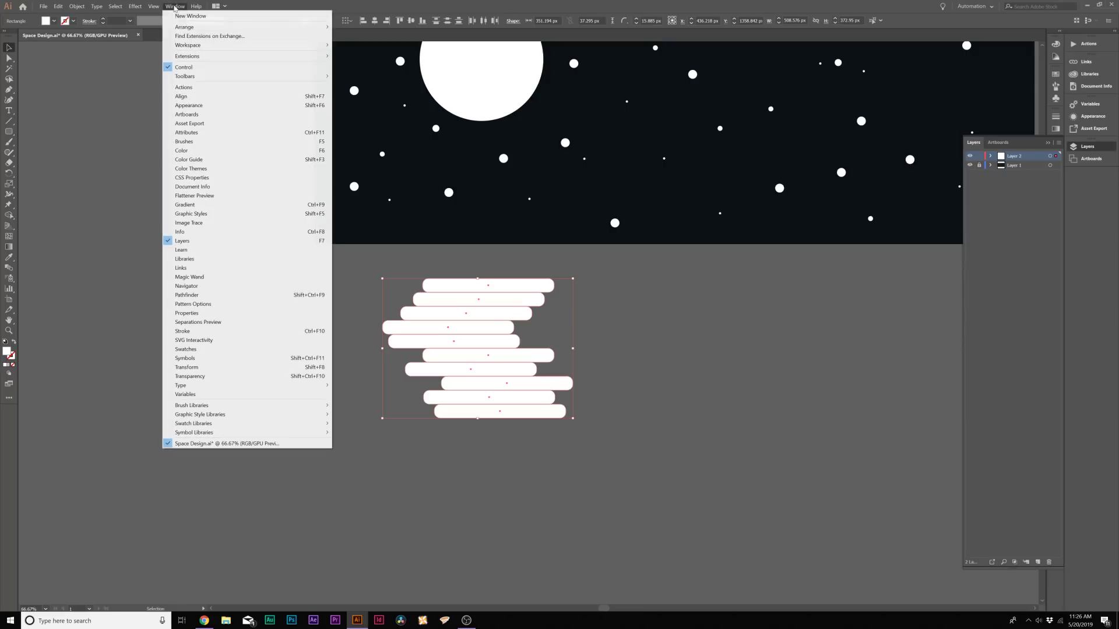
pyautogui.click(187, 296)
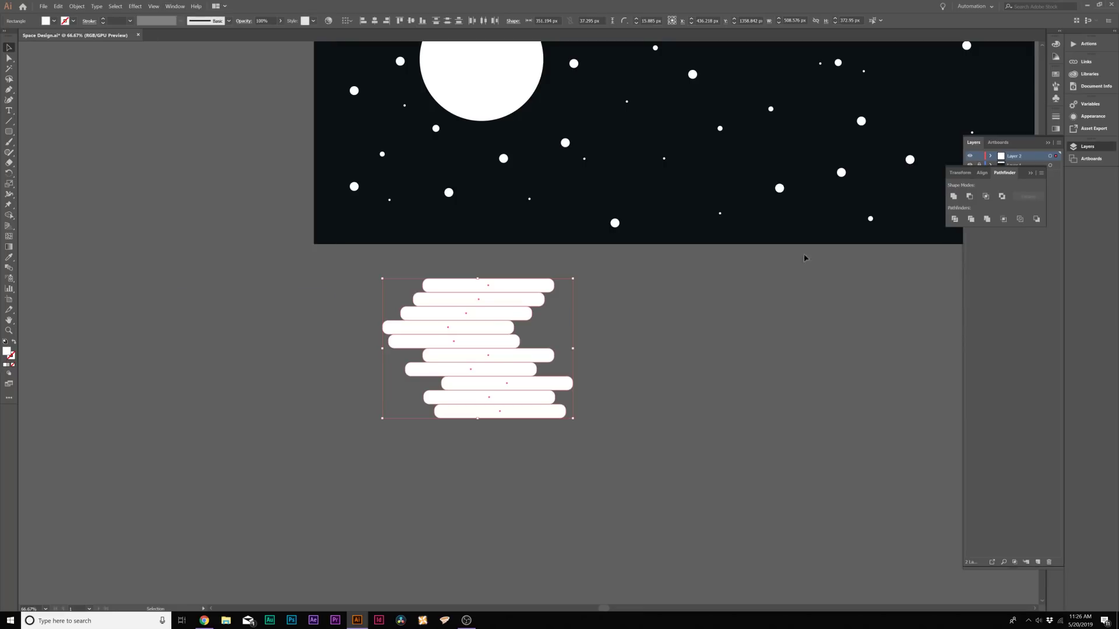
pyautogui.click(954, 197)
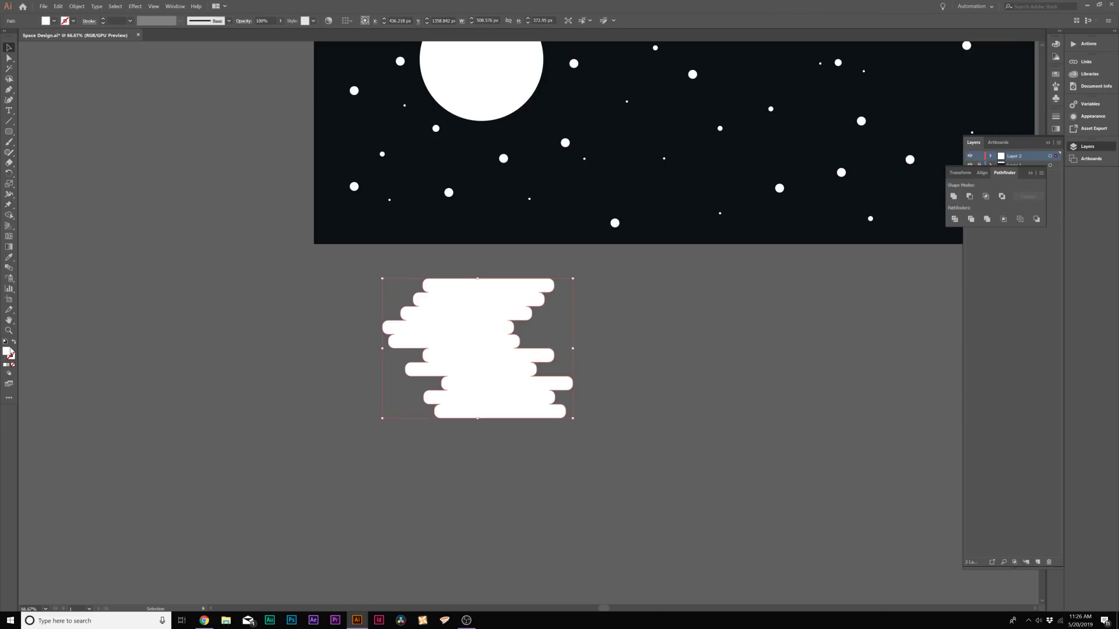
# Fill the merged cloud light blue and duplicate it slightly left
pyautogui.click(381, 309)
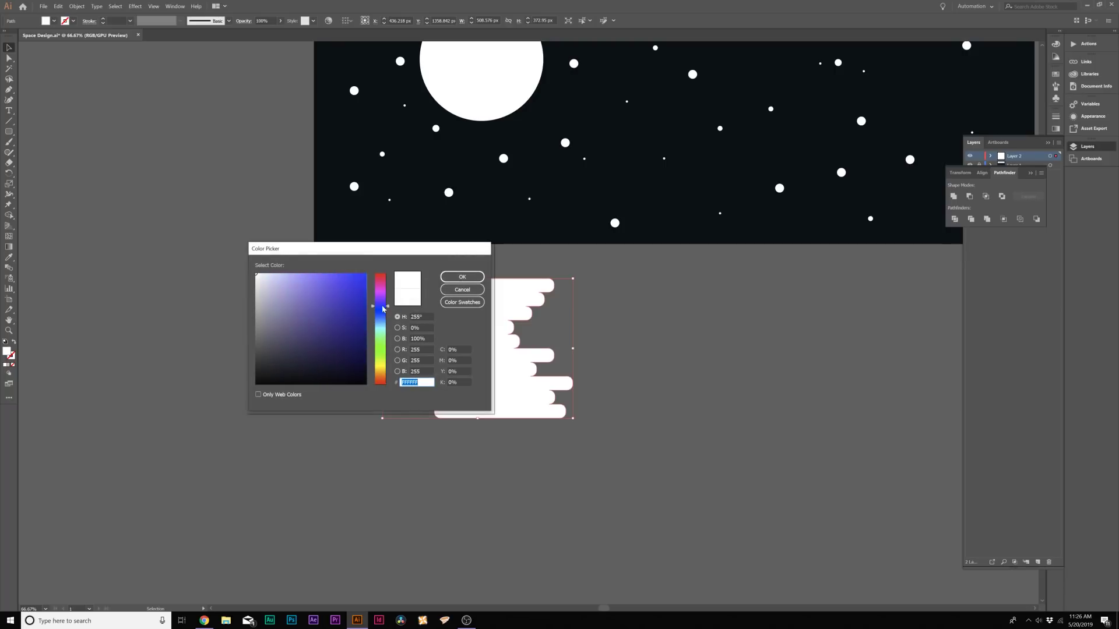
pyautogui.moveTo(381, 309); pyautogui.dragTo(382, 324)
pyautogui.click(296, 275)
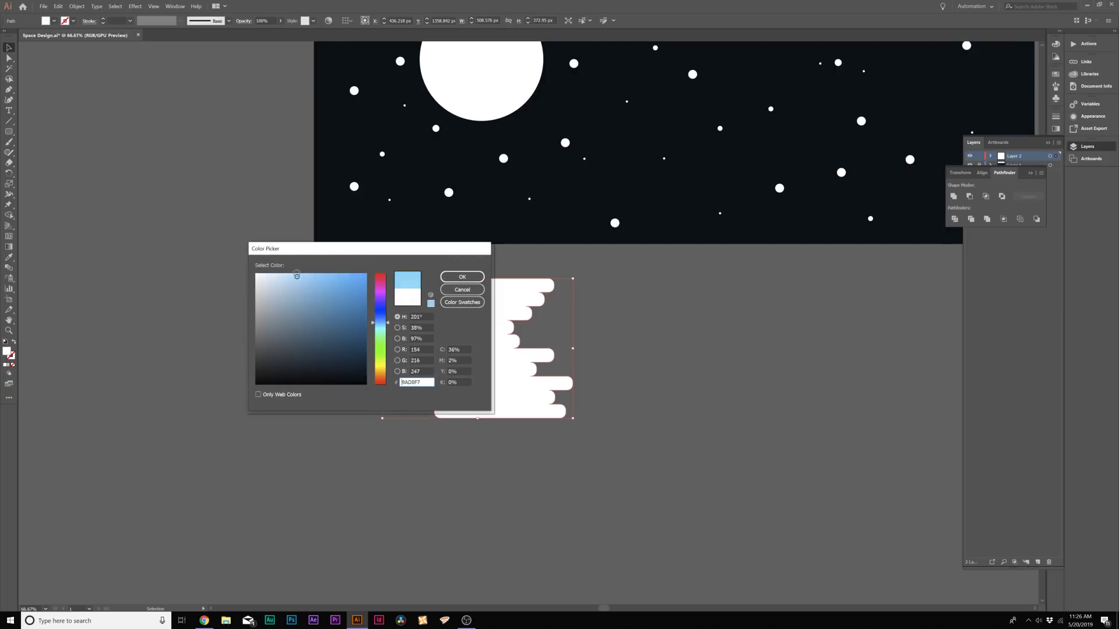
pyautogui.click(461, 277)
pyautogui.click(350, 426)
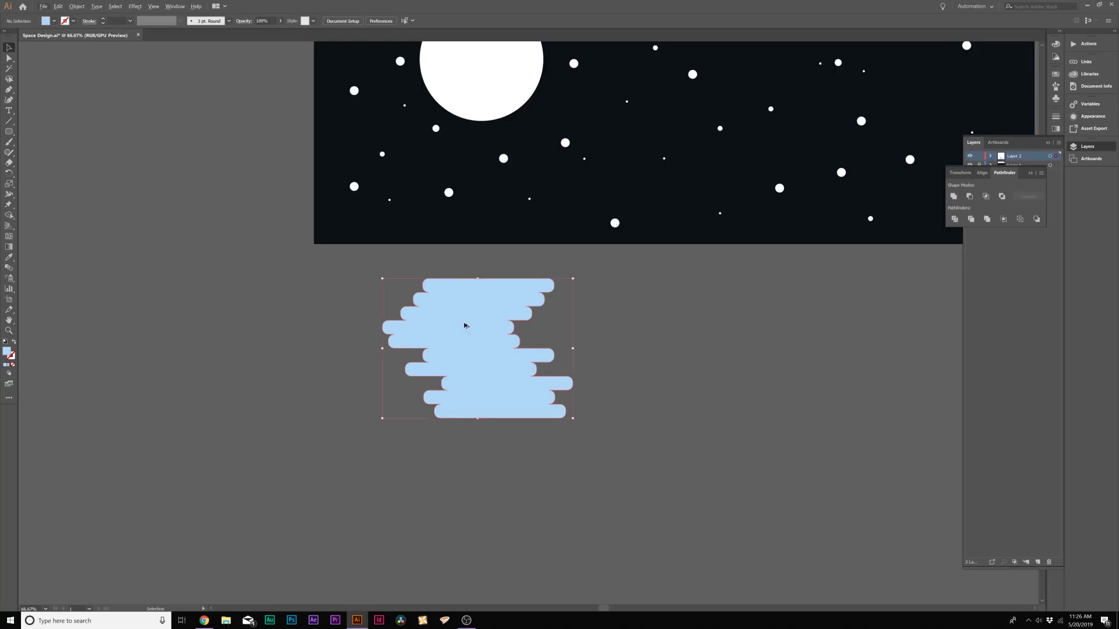
pyautogui.moveTo(464, 326); pyautogui.dragTo(457, 328)
# Recolour the original right-hand cloud a darker blue
pyautogui.click(548, 289)
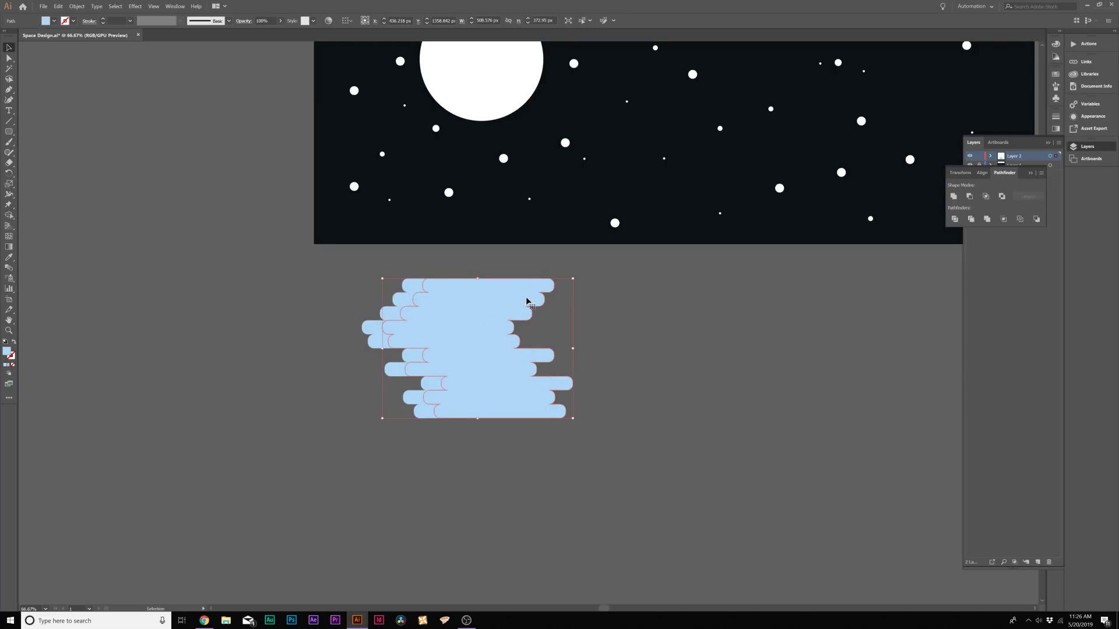
pyautogui.doubleClick(7, 352)
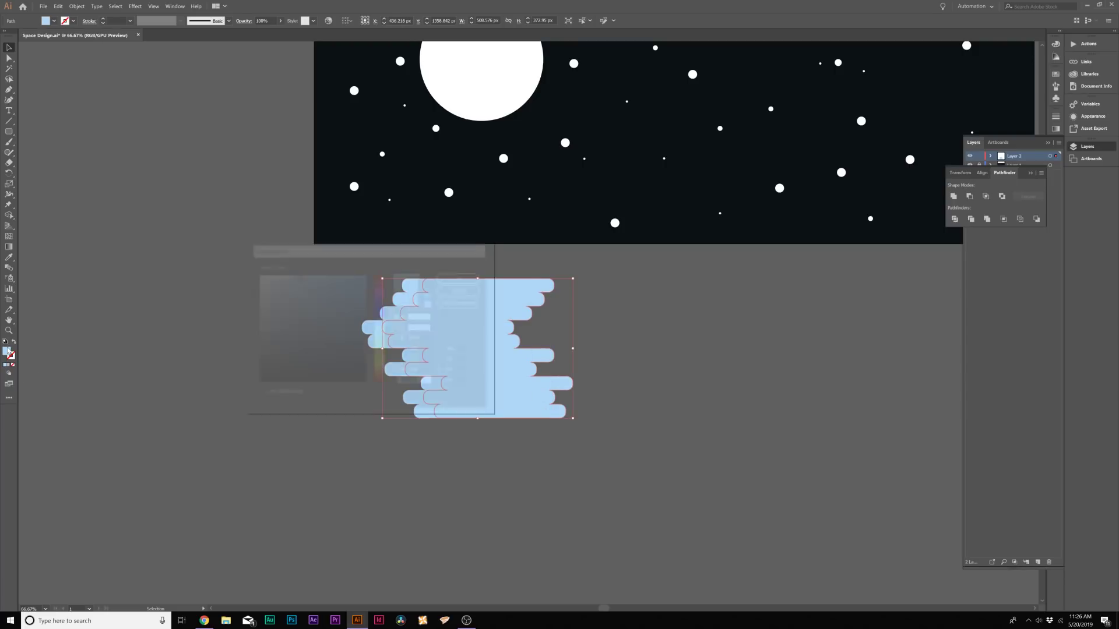
pyautogui.moveTo(288, 291); pyautogui.dragTo(302, 302)
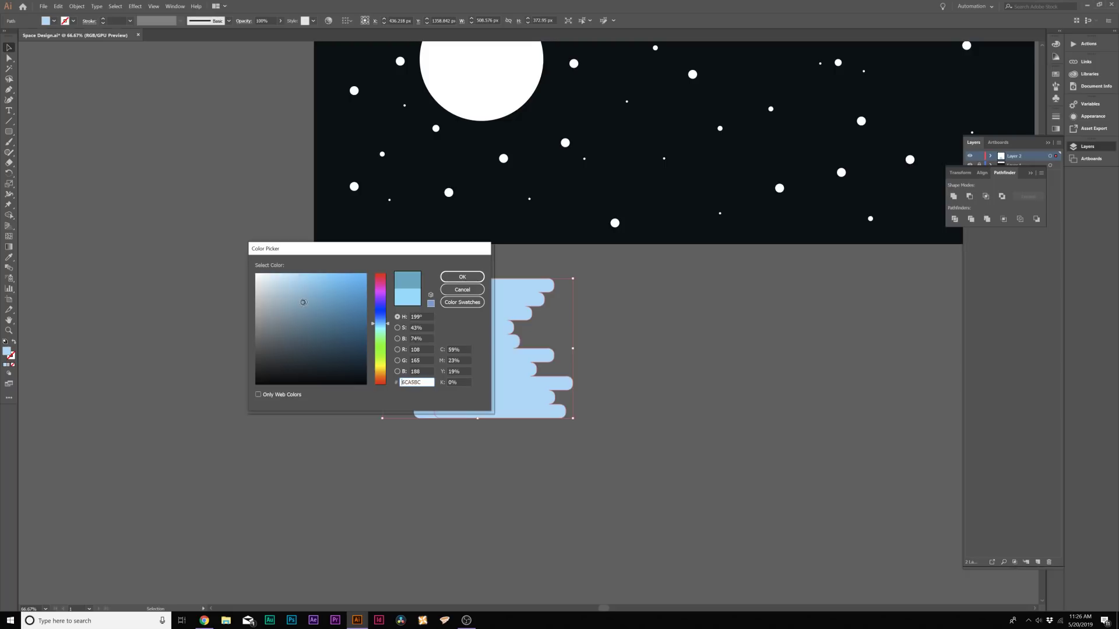
pyautogui.click(447, 284)
pyautogui.click(583, 437)
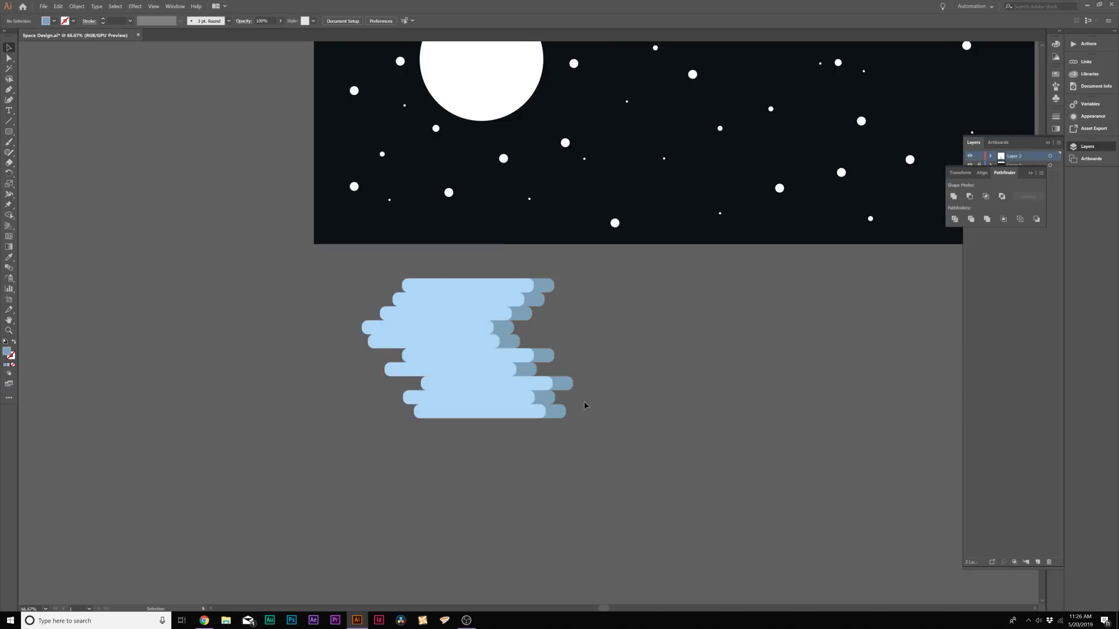
pyautogui.scroll(1, 585, 404)
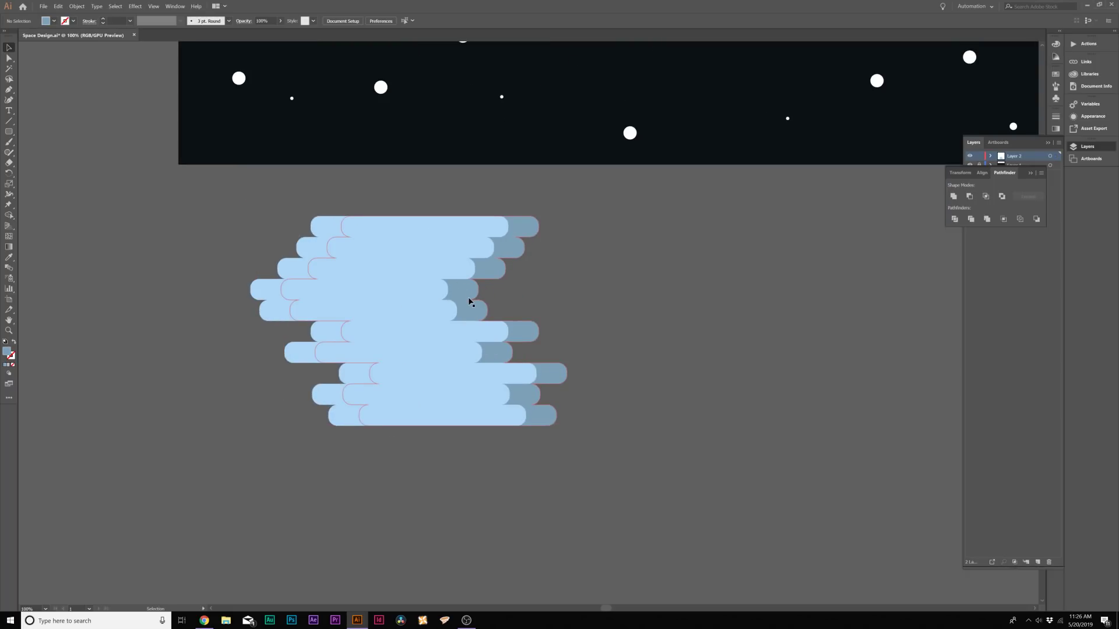
# Nudge the dark cloud right and copy the light cloud about 57 px left
pyautogui.moveTo(470, 302); pyautogui.dragTo(476, 306)
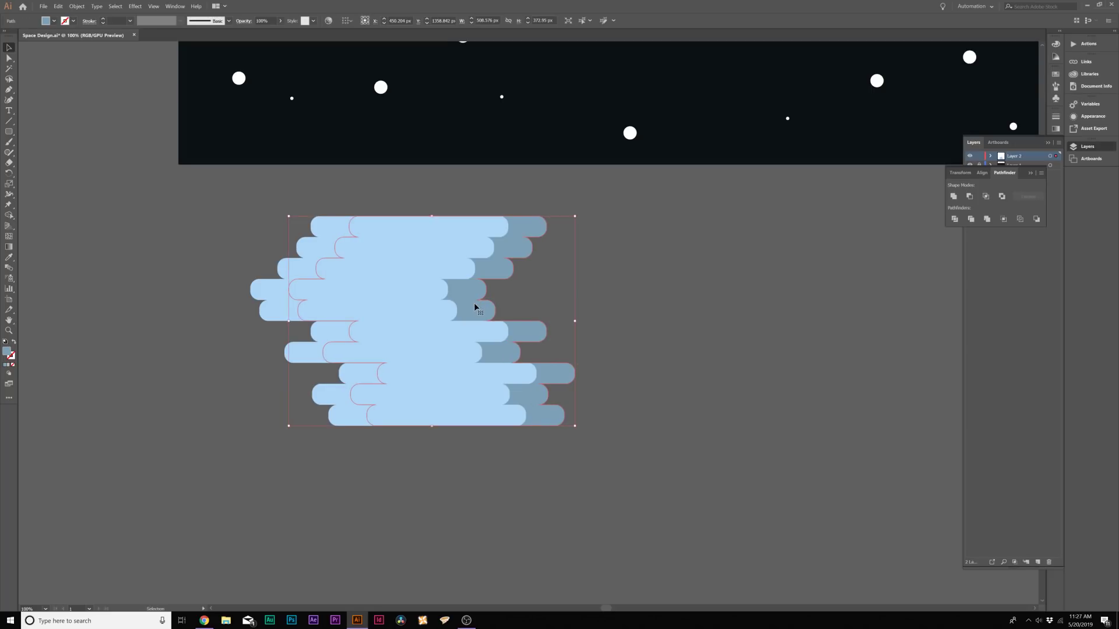
pyautogui.hotkey('shift', 'm')
pyautogui.press('v')
pyautogui.click(420, 319)
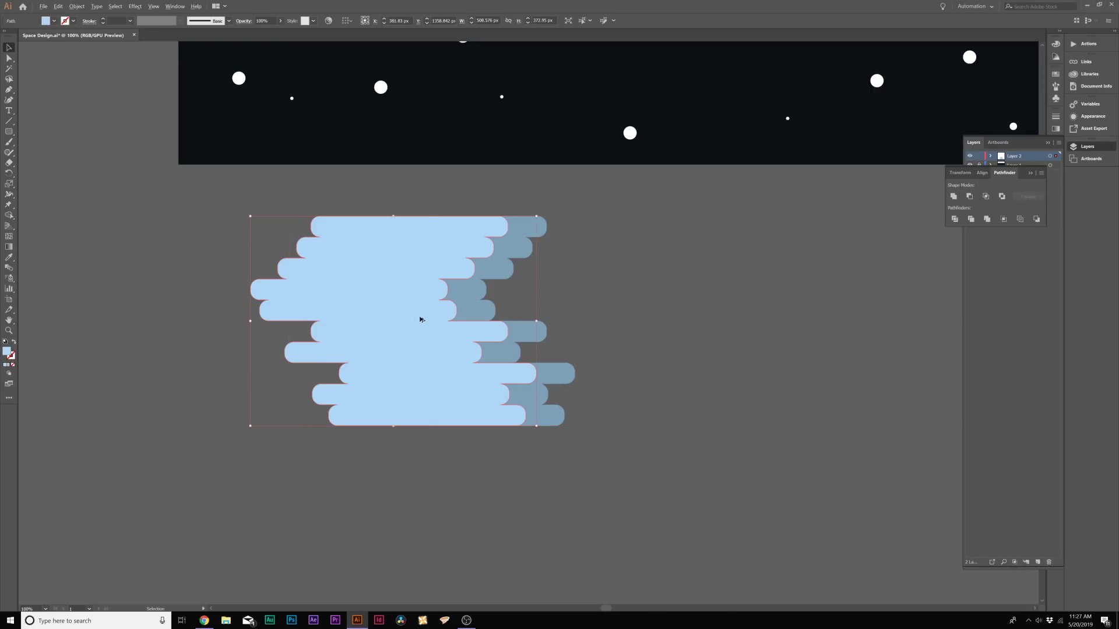
pyautogui.moveTo(408, 318); pyautogui.dragTo(377, 318)
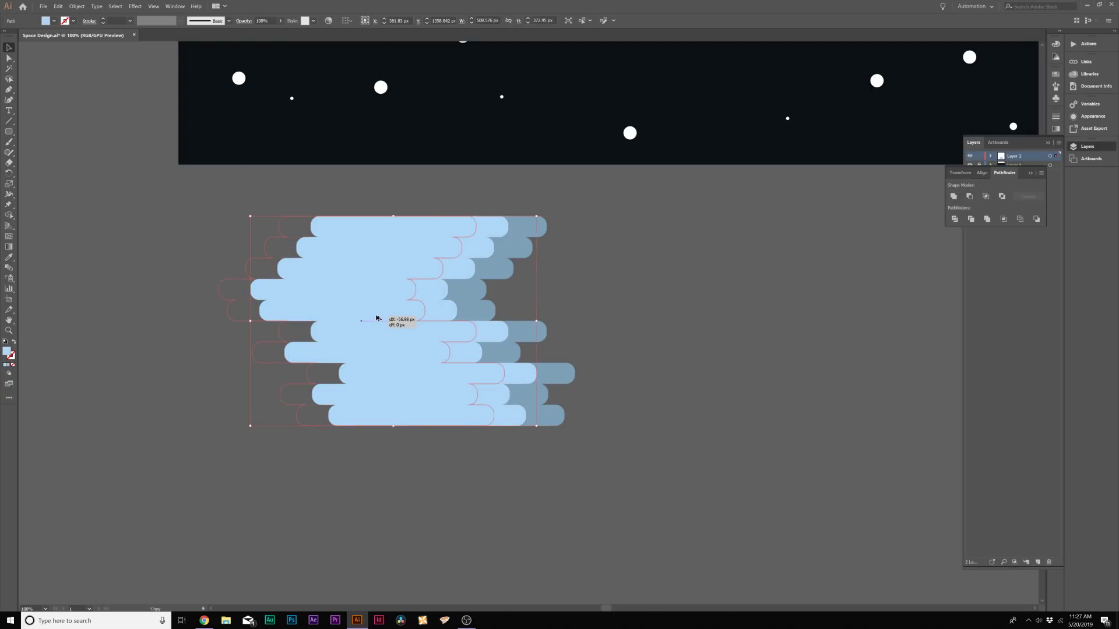
pyautogui.moveTo(376, 318); pyautogui.dragTo(376, 318)
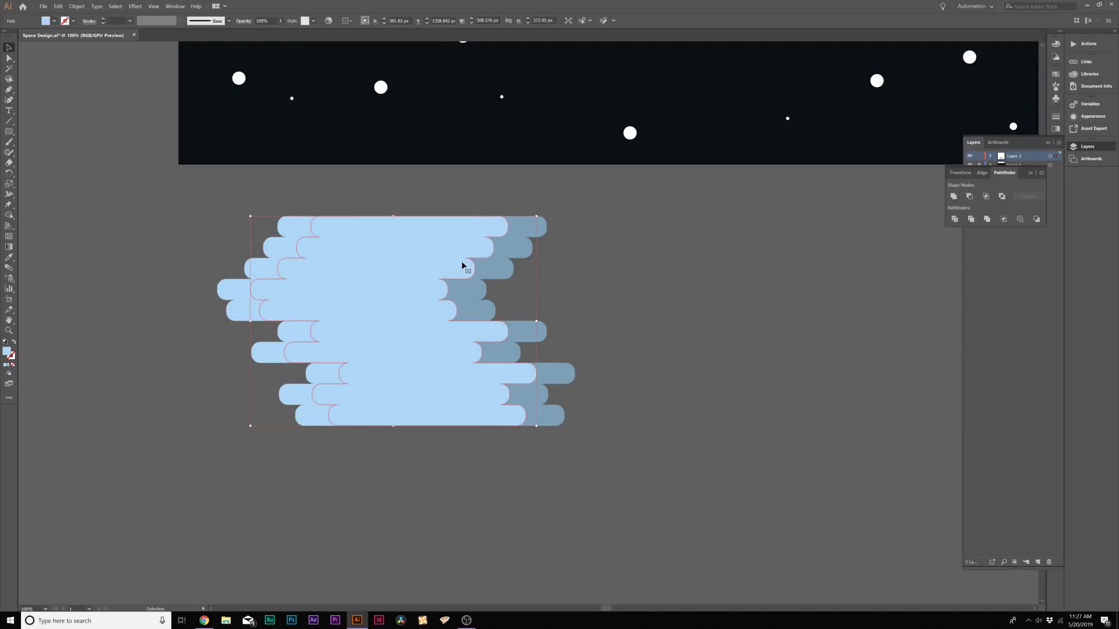
# Fill the new cloud copy with muted slate blue 537684
pyautogui.doubleClick(8, 350)
pyautogui.moveTo(296, 278); pyautogui.dragTo(296, 327)
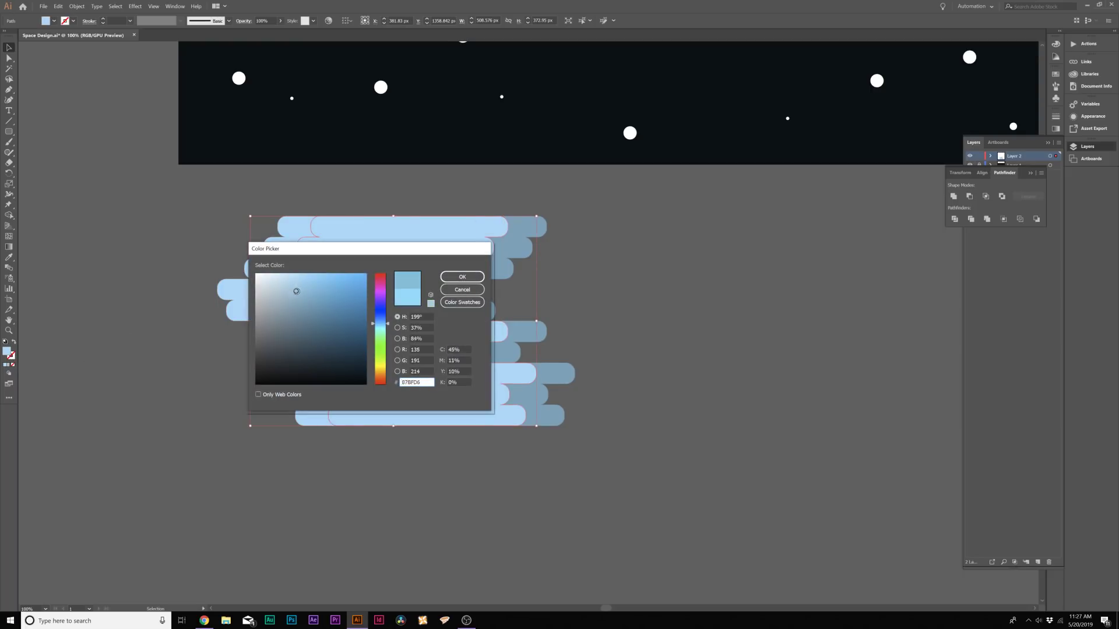
pyautogui.click(462, 277)
pyautogui.scroll(-1, 625, 280)
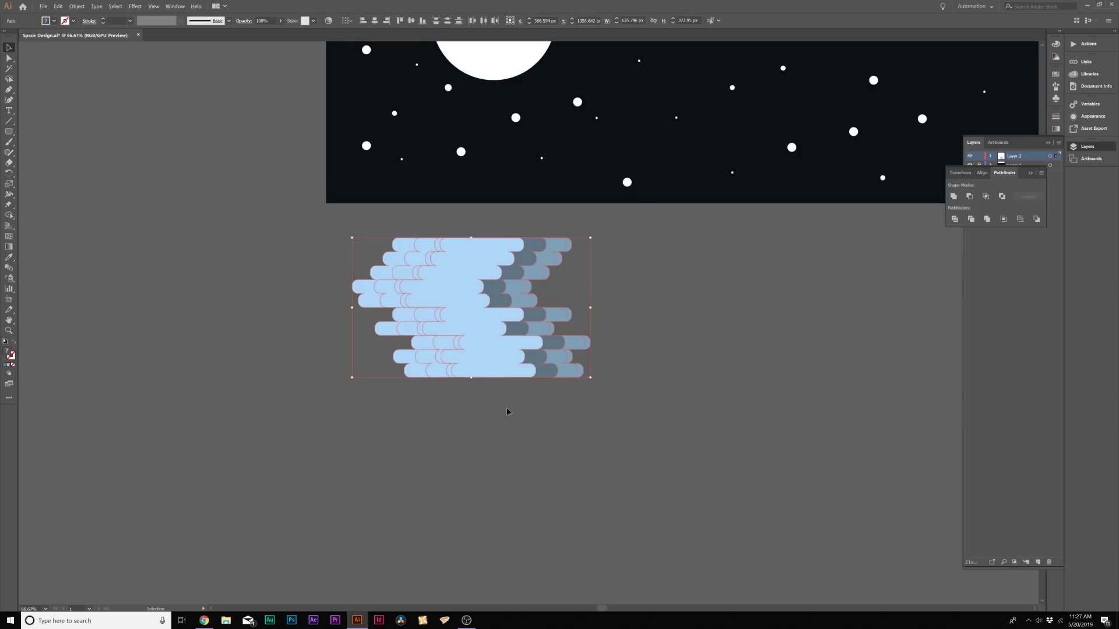
pyautogui.click(368, 407)
# Group the cloud streaks, move them onto the sky, and copy them over the planet
pyautogui.hotkey('ctrl', 'a')
pyautogui.scroll(1, 621, 306)
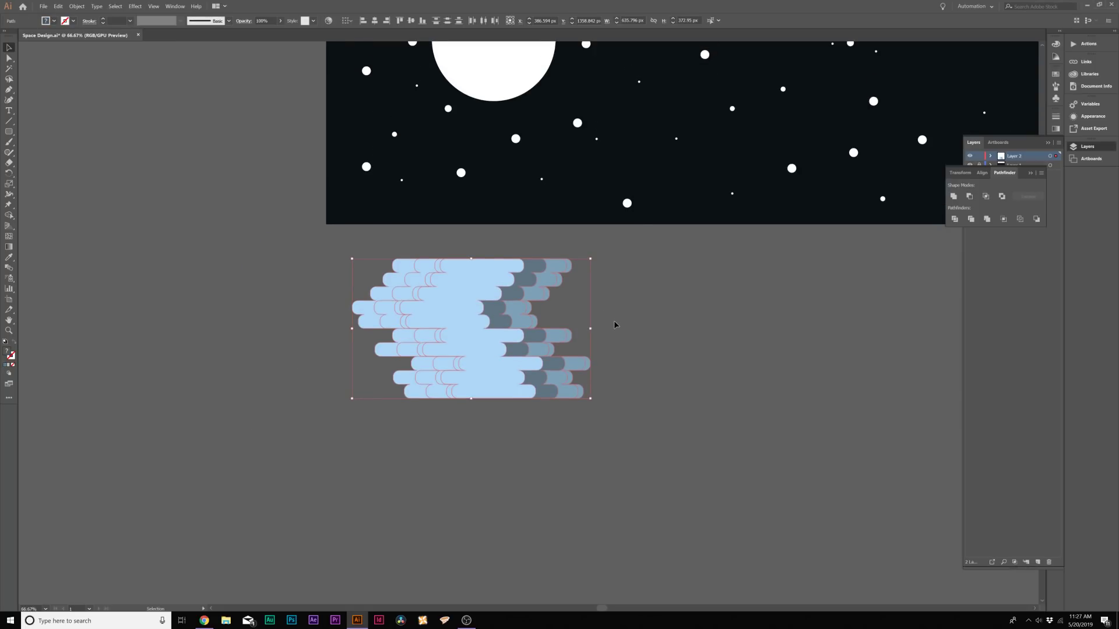
pyautogui.click(77, 6)
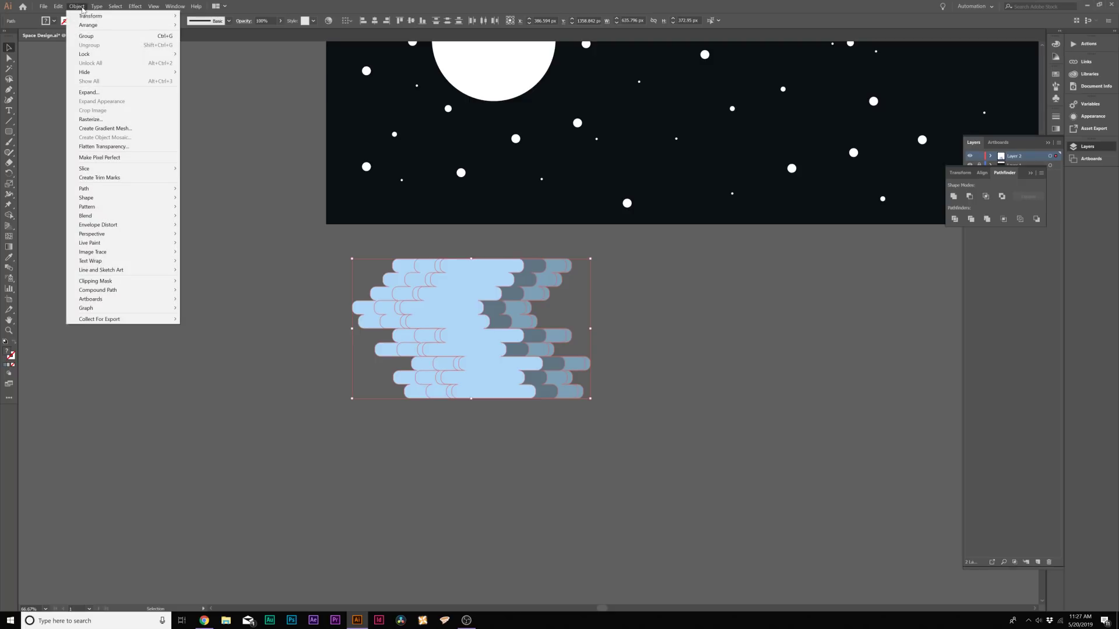
pyautogui.click(87, 39)
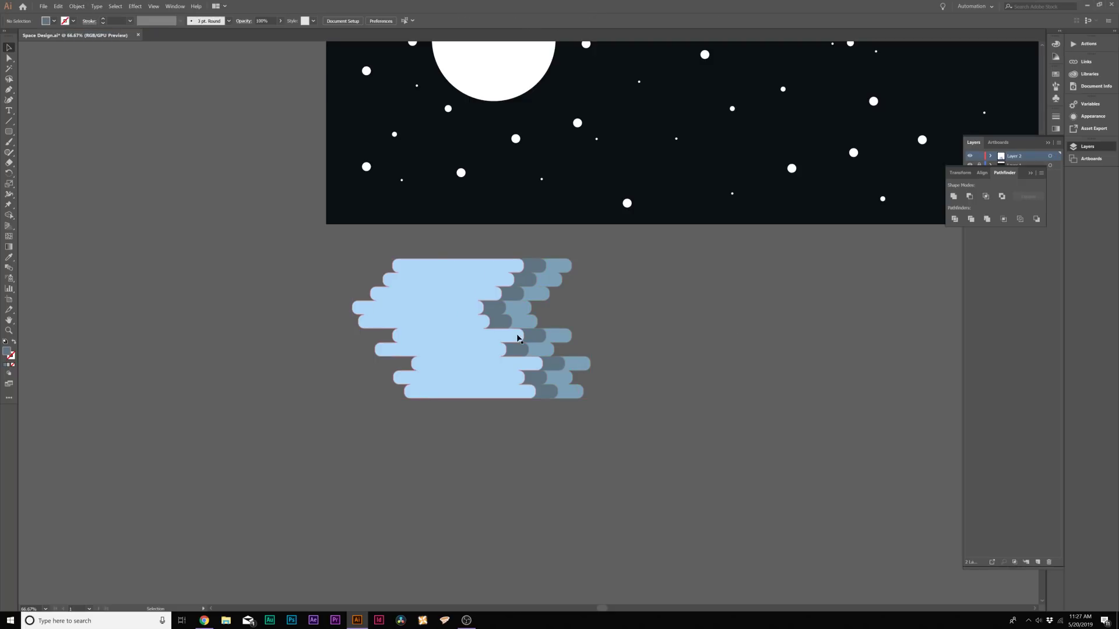
pyautogui.click(642, 334)
pyautogui.scroll(1, 541, 373)
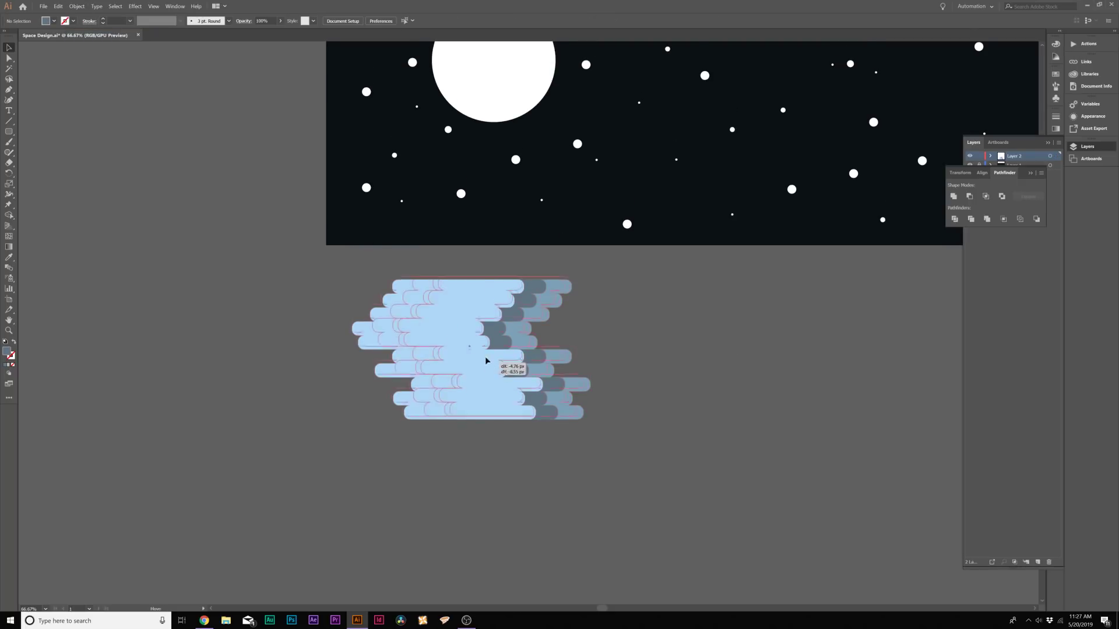
pyautogui.moveTo(540, 373); pyautogui.dragTo(530, 268)
pyautogui.scroll(2, 564, 404)
pyautogui.scroll(1, 565, 404)
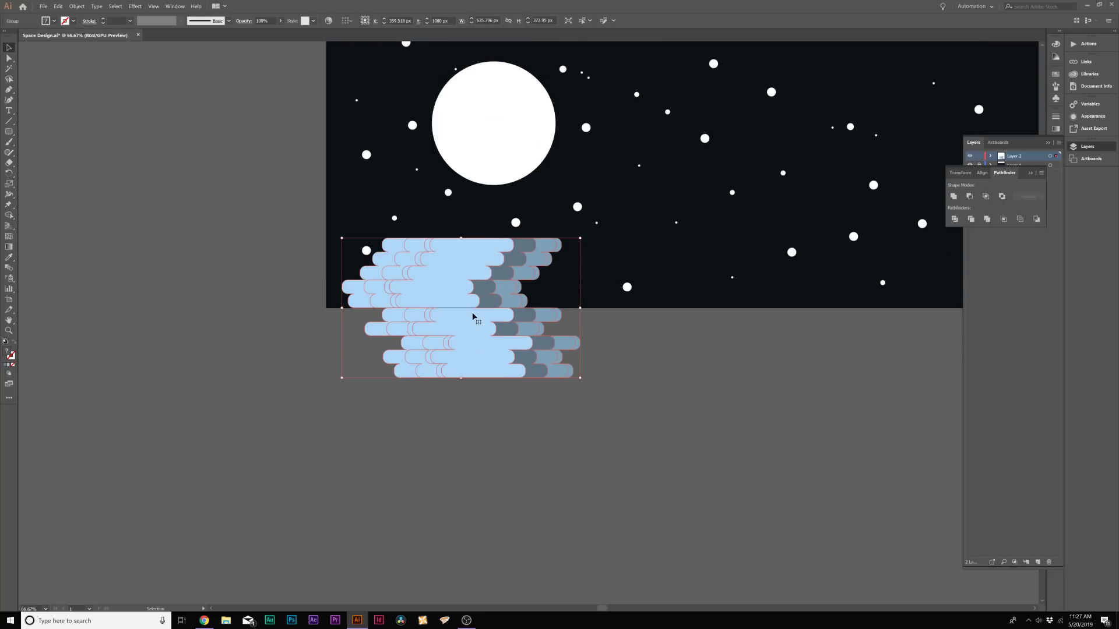
pyautogui.moveTo(461, 368)
pyautogui.mouseDown()
pyautogui.moveTo(500, 133)
pyautogui.moveTo(469, 137)
pyautogui.mouseUp()
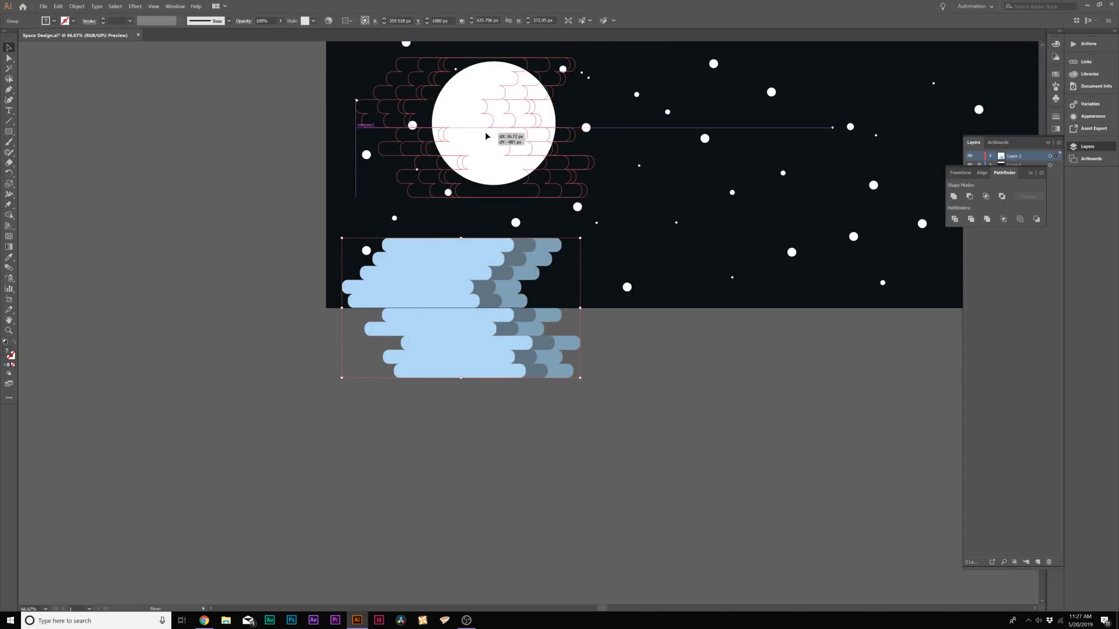
pyautogui.moveTo(469, 137); pyautogui.dragTo(463, 133)
pyautogui.scroll(1, 525, 132)
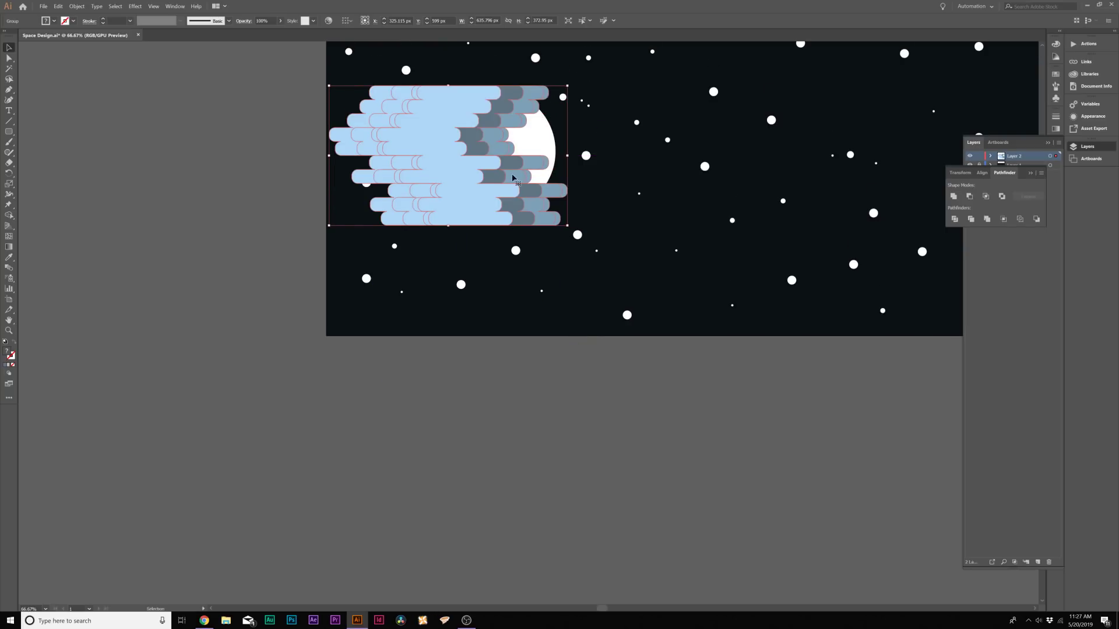
pyautogui.scroll(2, 437, 166)
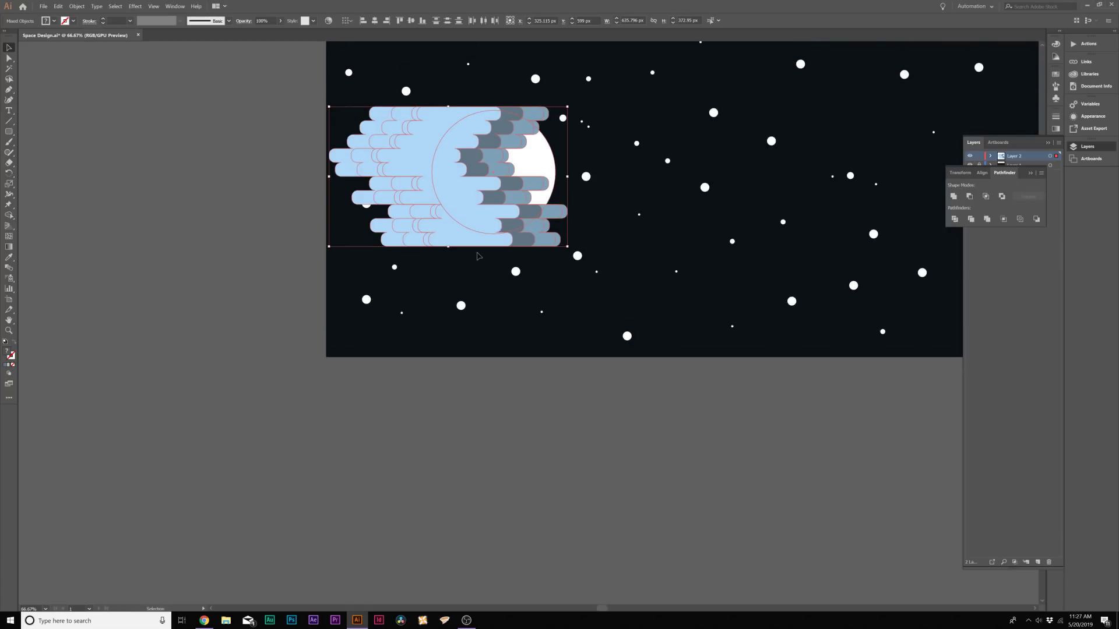
# With Shape Builder, erase the cloud pieces and crescents left of the planet
pyautogui.click(9, 216)
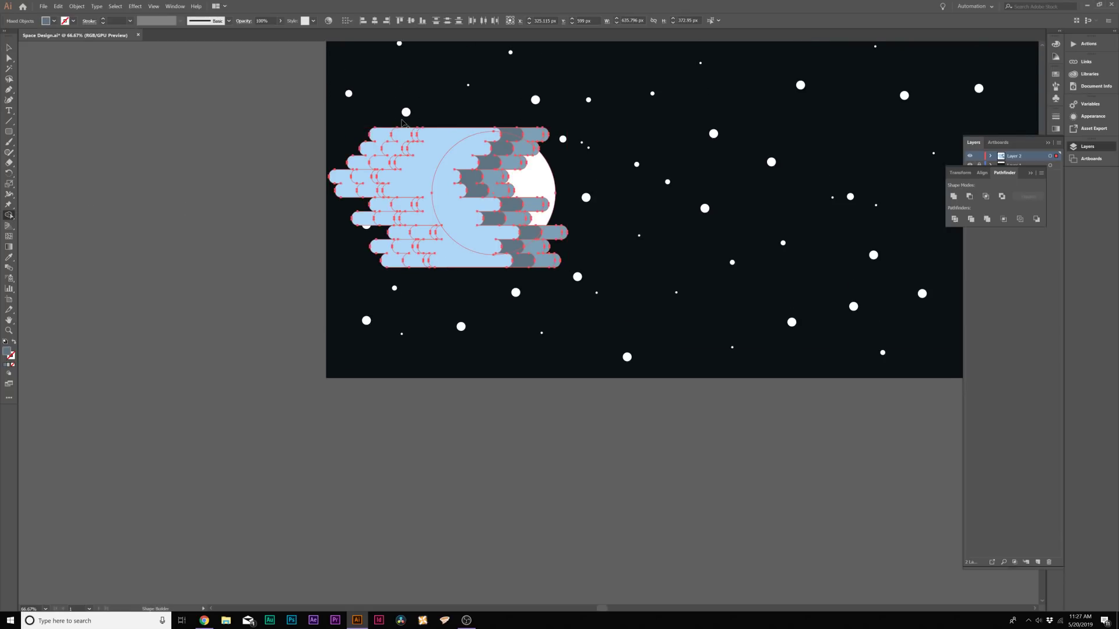
pyautogui.keyDown('alt'); pyautogui.click(427, 162); pyautogui.keyUp('alt')
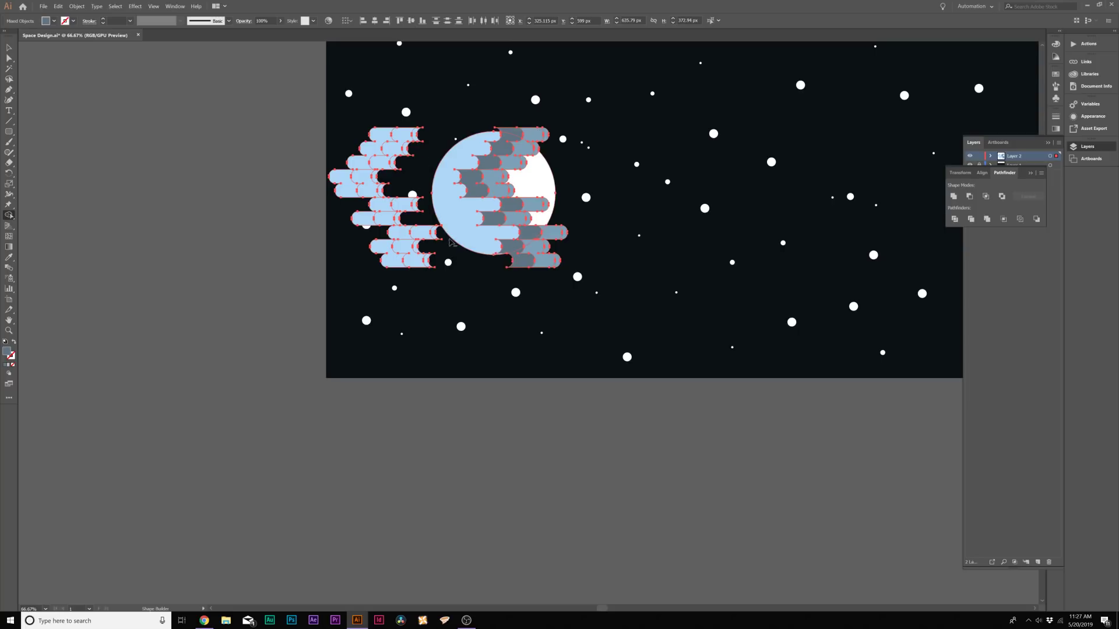
pyautogui.moveTo(415, 265); pyautogui.dragTo(423, 264)
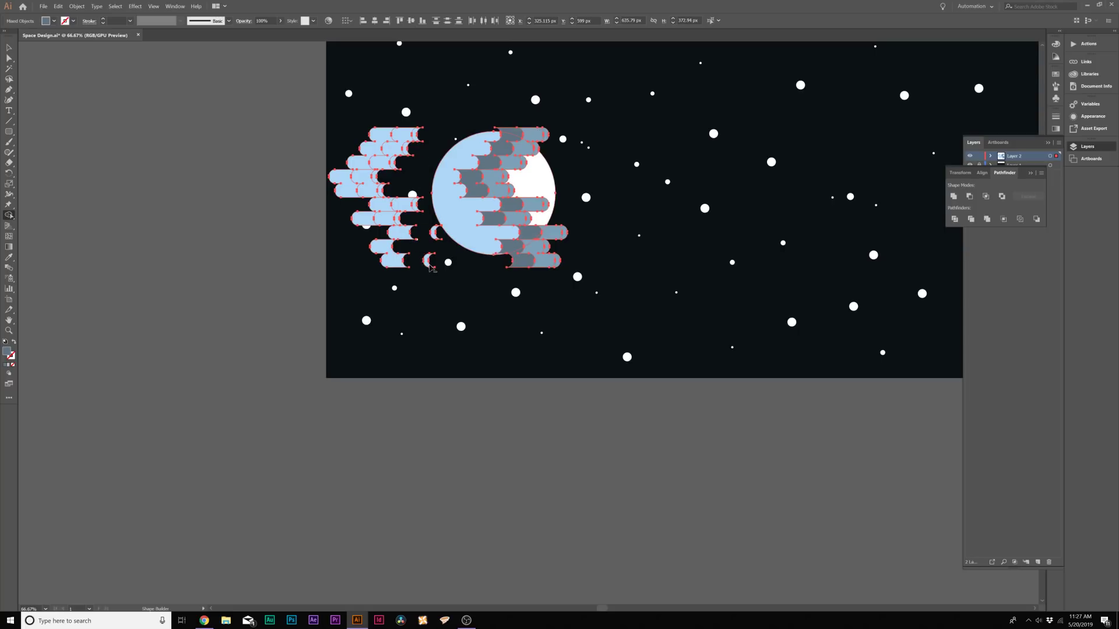
pyautogui.moveTo(346, 295); pyautogui.dragTo(411, 127)
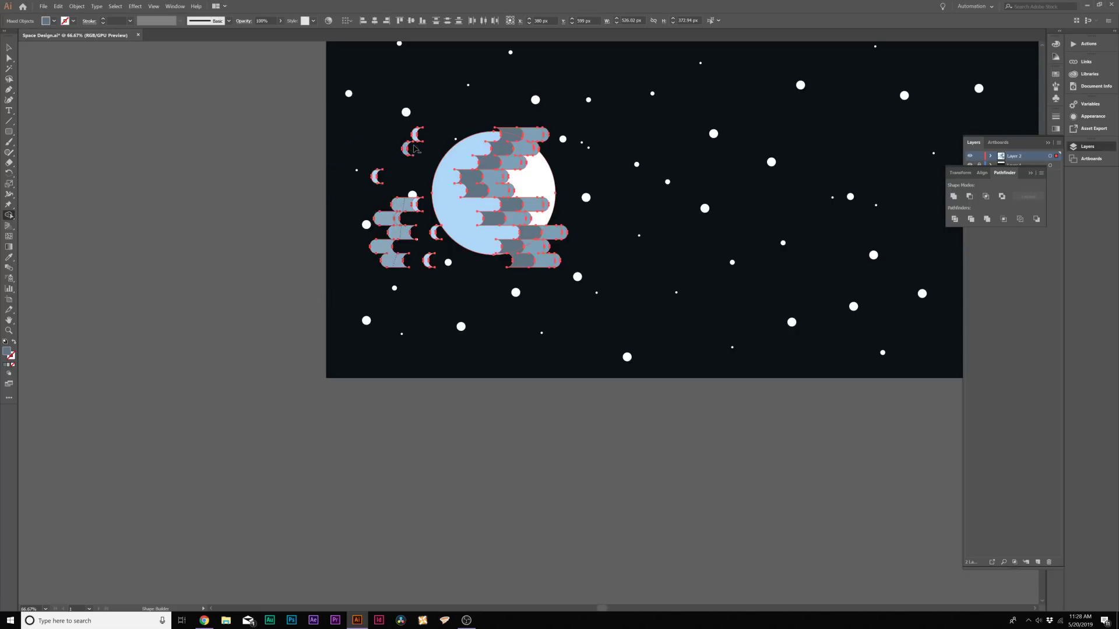
pyautogui.moveTo(389, 202); pyautogui.dragTo(421, 280)
pyautogui.keyDown('alt'); pyautogui.click(428, 260); pyautogui.keyUp('alt')
pyautogui.keyDown('alt'); pyautogui.click(377, 176); pyautogui.keyUp('alt')
pyautogui.keyDown('alt'); pyautogui.click(416, 134); pyautogui.keyUp('alt')
pyautogui.keyDown('alt'); pyautogui.click(416, 203); pyautogui.keyUp('alt')
# Delete the remaining cloud scraps outside the planet on its lower right and top
pyautogui.keyDown('alt'); pyautogui.click(435, 232); pyautogui.keyUp('alt')
pyautogui.keyDown('alt'); pyautogui.click(522, 255); pyautogui.keyUp('alt')
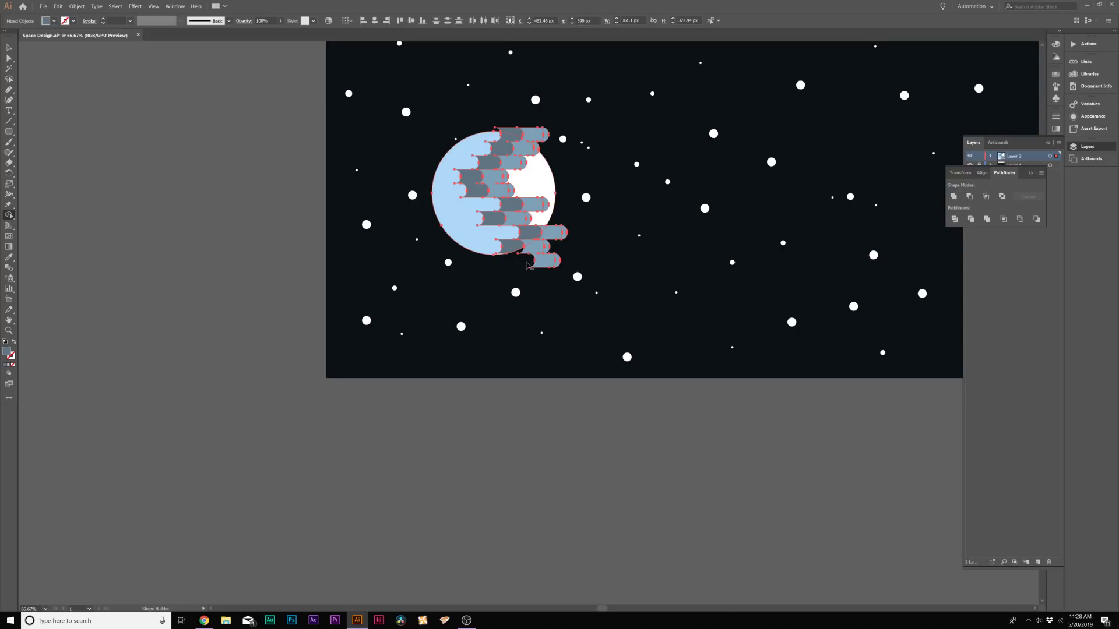
pyautogui.keyDown('alt'); pyautogui.click(543, 233); pyautogui.keyUp('alt')
pyautogui.keyDown('alt'); pyautogui.click(544, 249); pyautogui.keyUp('alt')
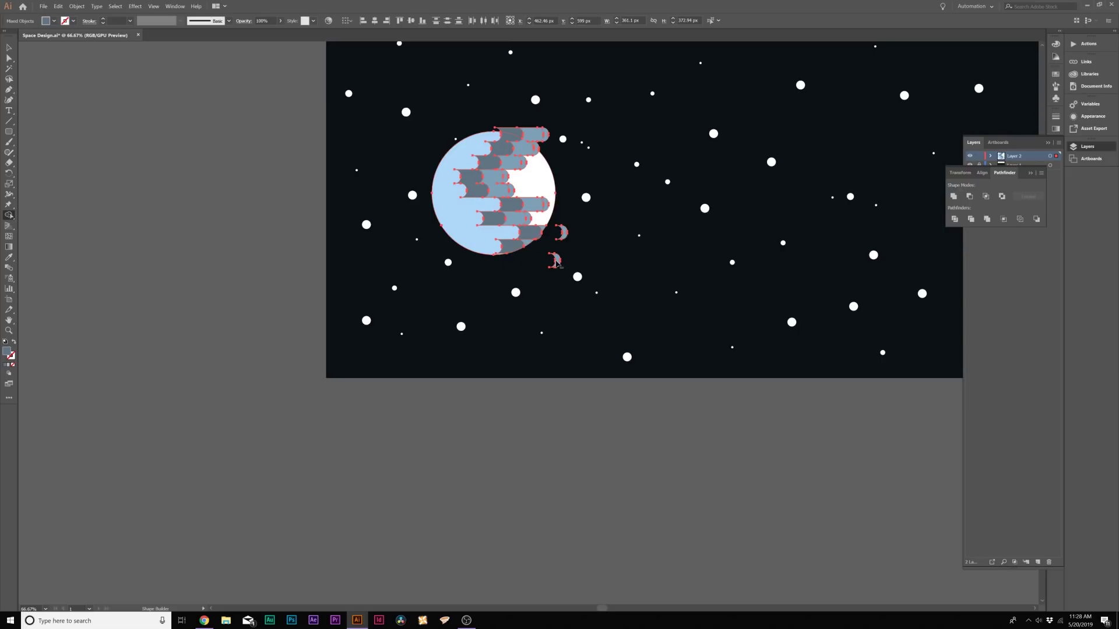
pyautogui.keyDown('alt'); pyautogui.click(554, 259); pyautogui.keyUp('alt')
pyautogui.keyDown('alt'); pyautogui.click(565, 232); pyautogui.keyUp('alt')
pyautogui.keyDown('alt'); pyautogui.click(534, 135); pyautogui.keyUp('alt')
pyautogui.scroll(2, 553, 142)
pyautogui.press('v')
pyautogui.click(626, 188)
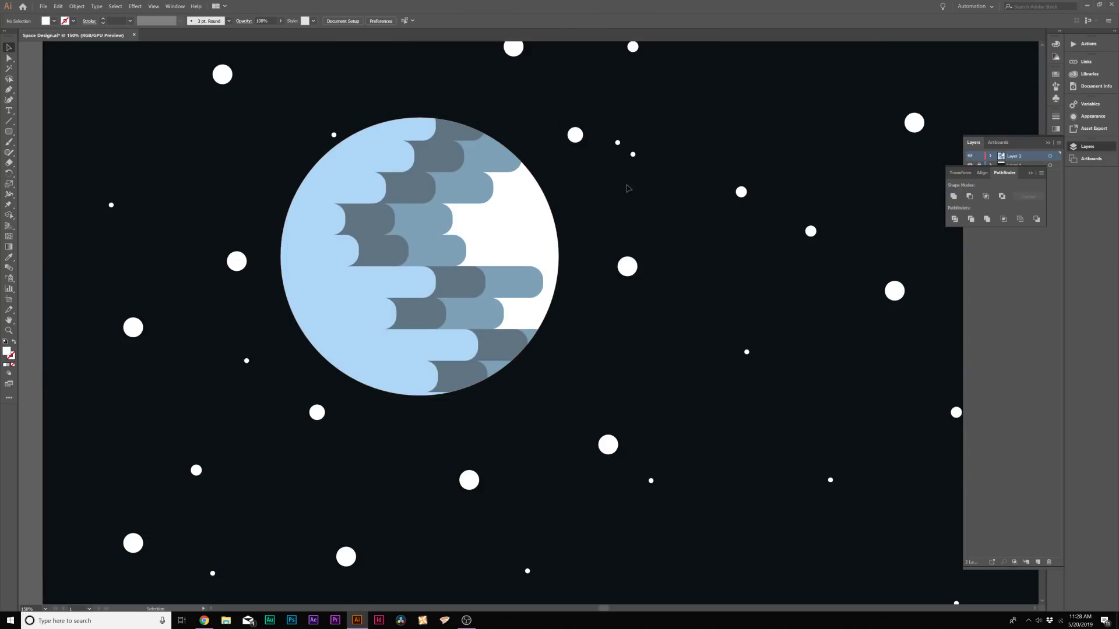
# Recolour the planet's white base circle dark teal (4F727F) and fit the artboard in view
pyautogui.click(518, 230)
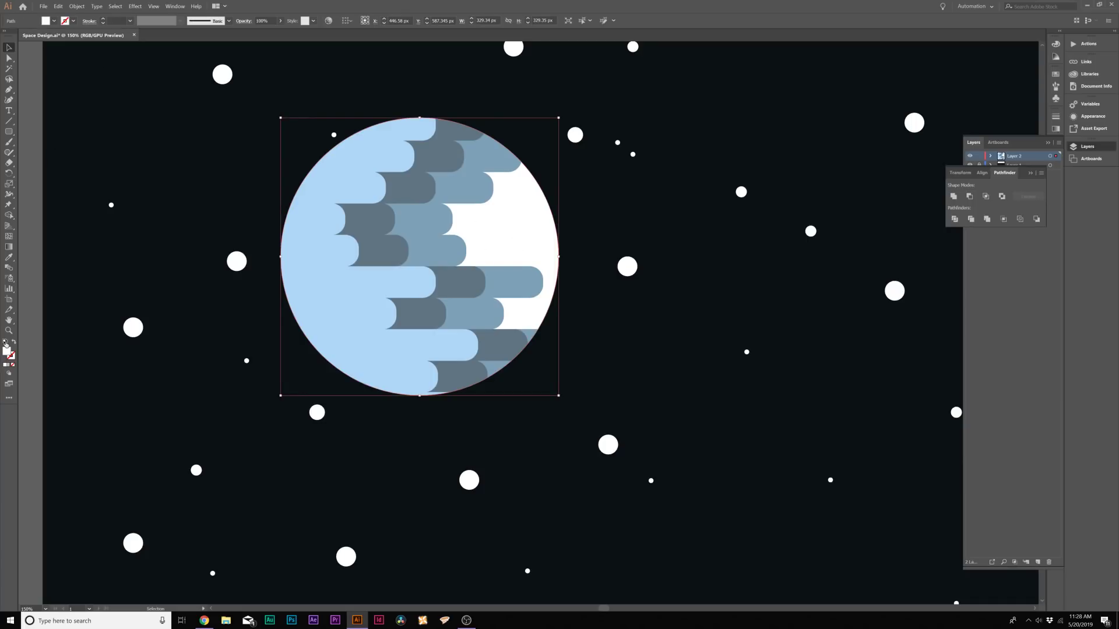
pyautogui.click(9, 256)
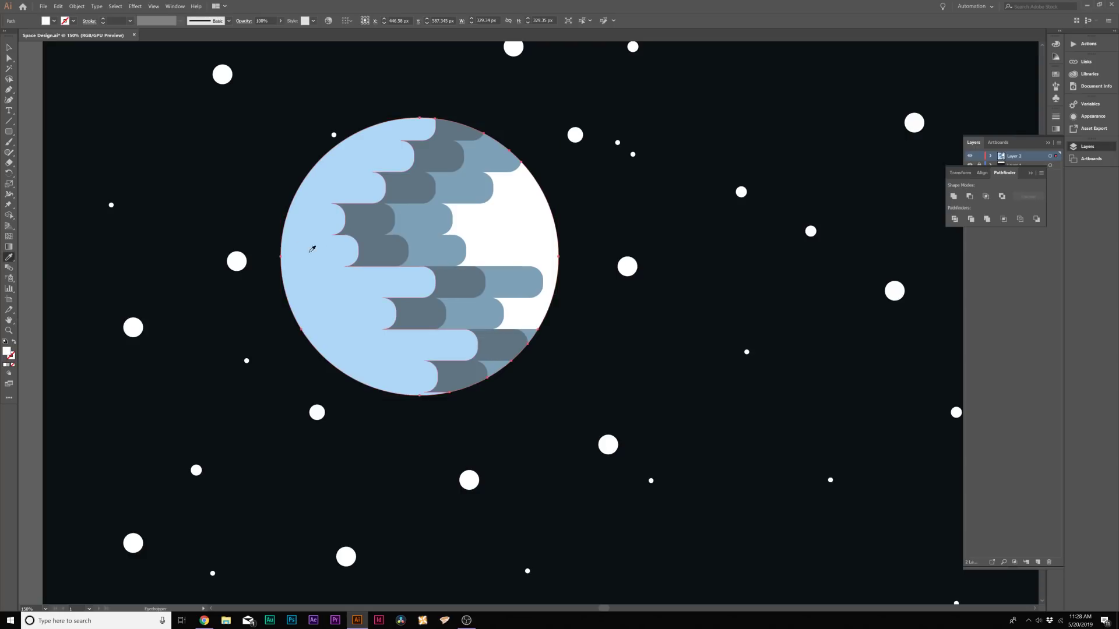
pyautogui.click(312, 247)
pyautogui.doubleClick(9, 353)
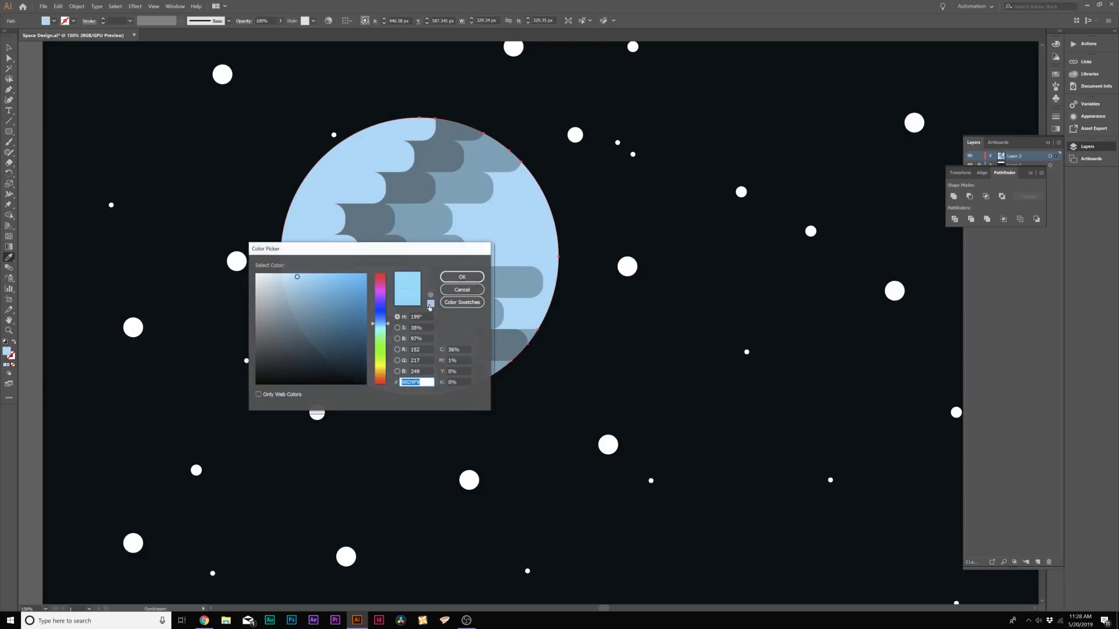
pyautogui.write('4F727F')
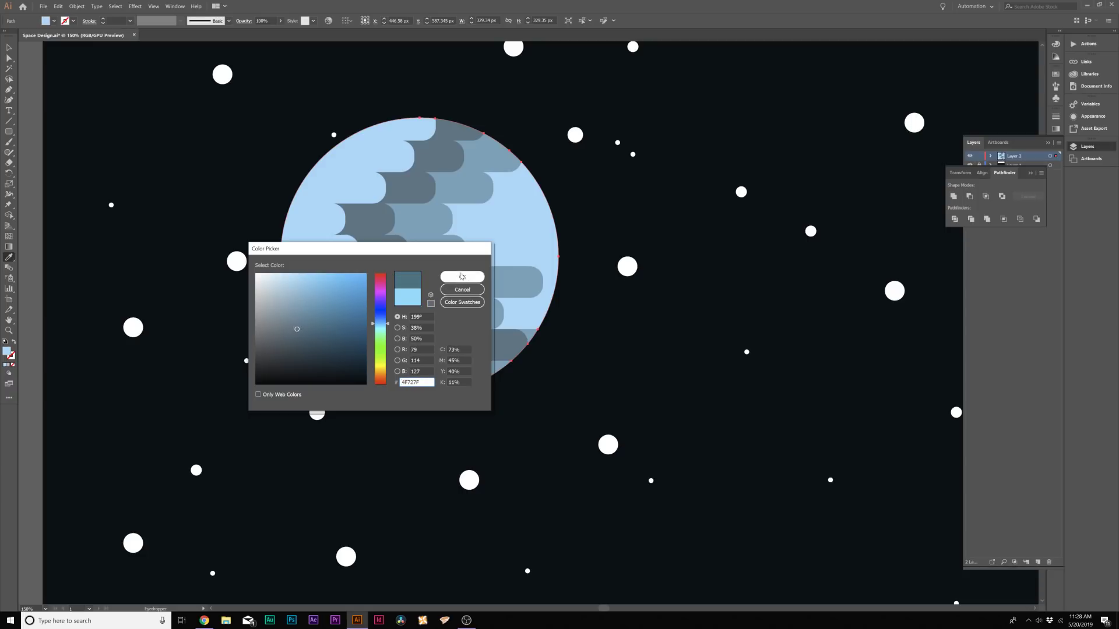
pyautogui.click(462, 276)
pyautogui.hotkey('ctrl', '0')
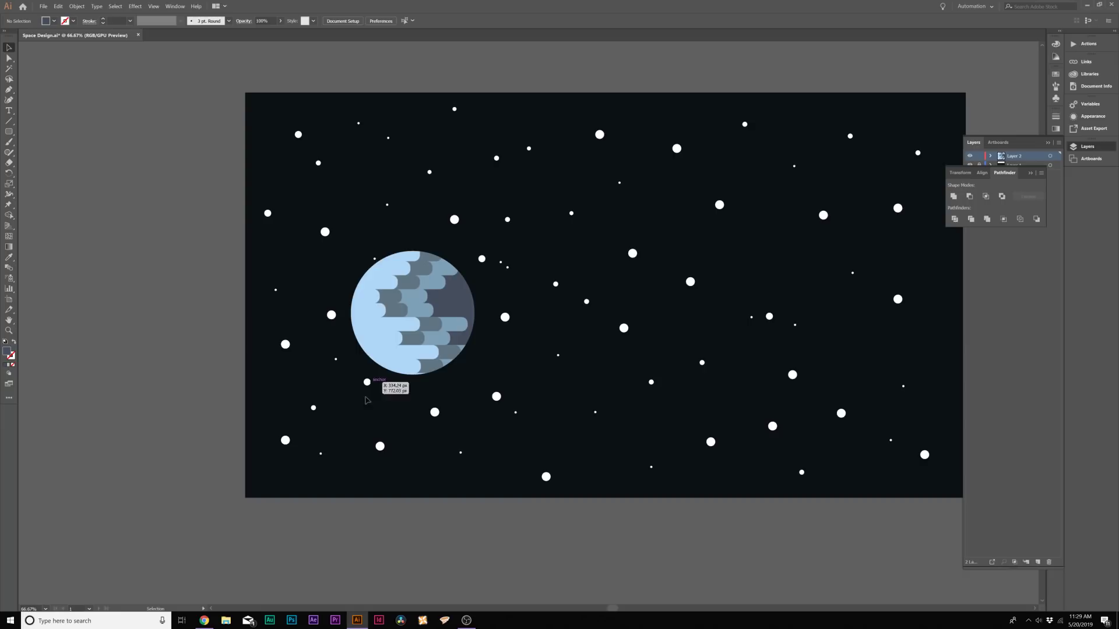
# Group the planet's banded pieces into one object and nudge the group up-left
pyautogui.moveTo(467, 255); pyautogui.dragTo(453, 269)
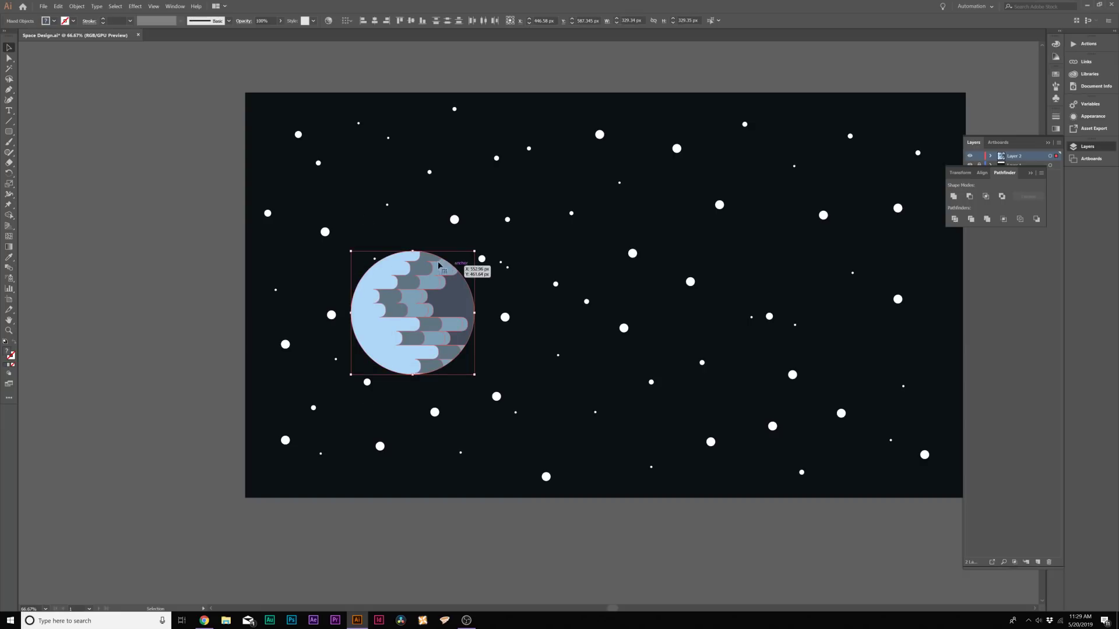
pyautogui.click(77, 7)
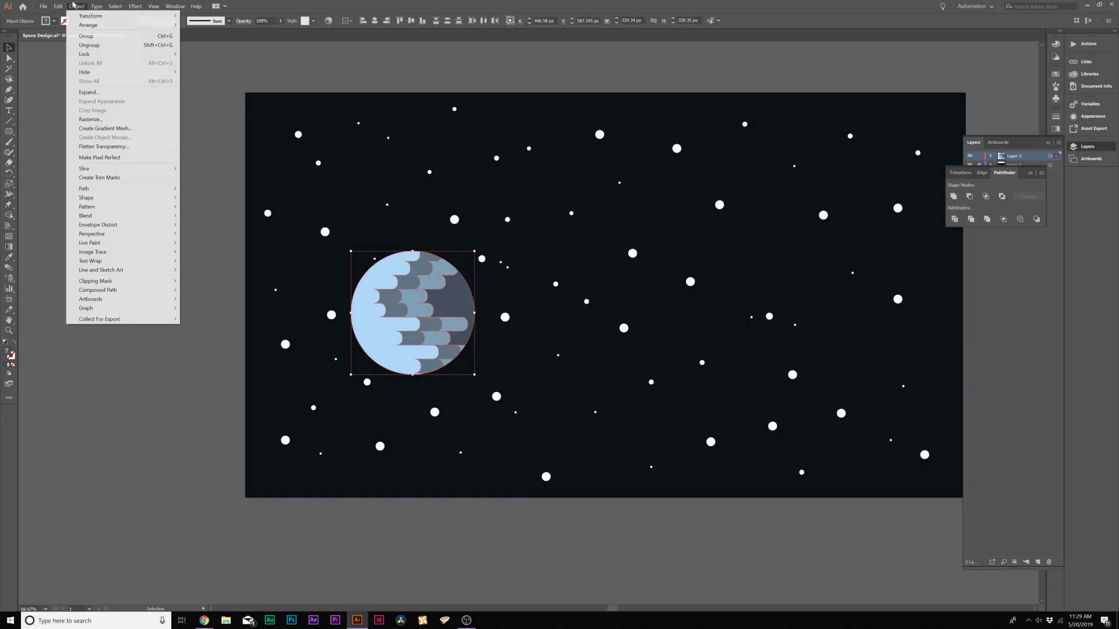
pyautogui.click(91, 36)
pyautogui.moveTo(464, 343)
pyautogui.mouseDown()
pyautogui.moveTo(420, 297)
pyautogui.moveTo(476, 365)
pyautogui.mouseUp()
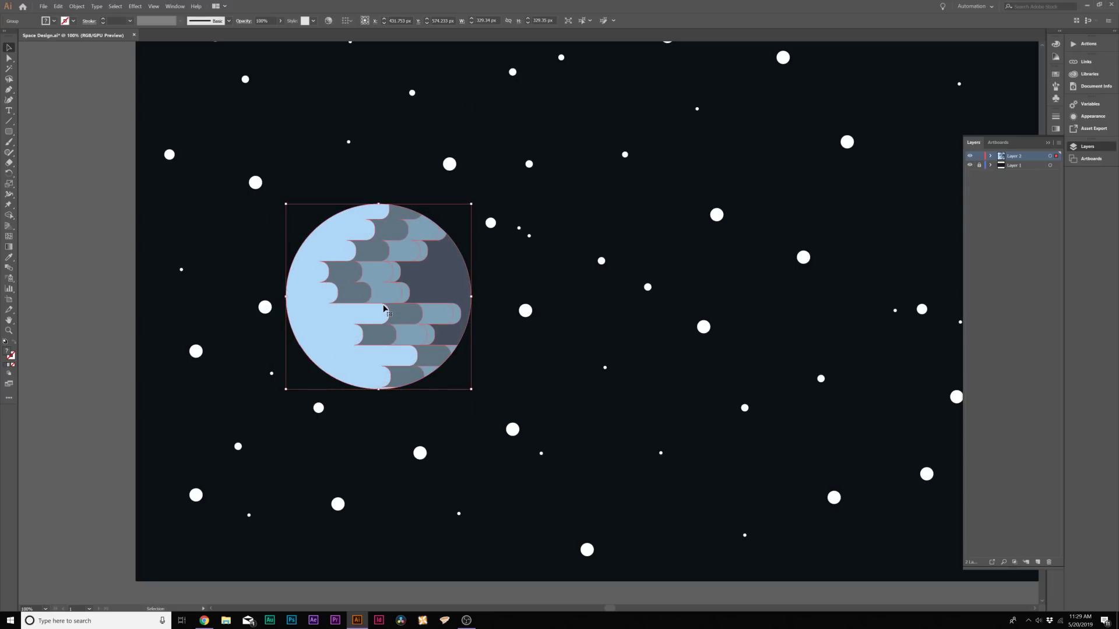
# Draw an Ellipse Tool circle from the planet's centre, slightly larger than the planet
pyautogui.click(555, 345)
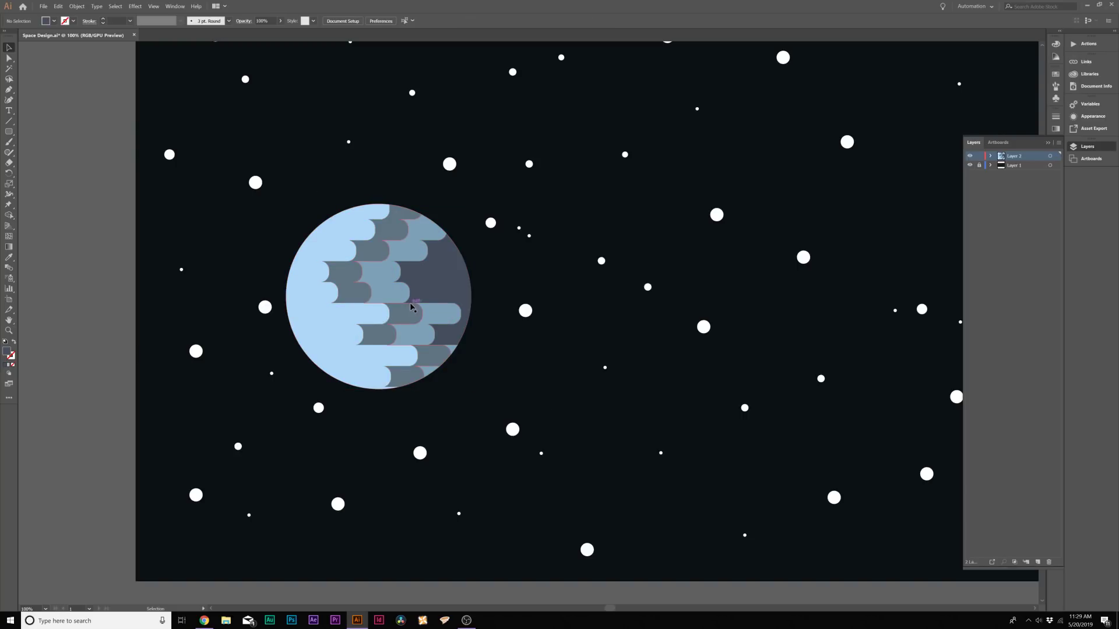
pyautogui.click(9, 131)
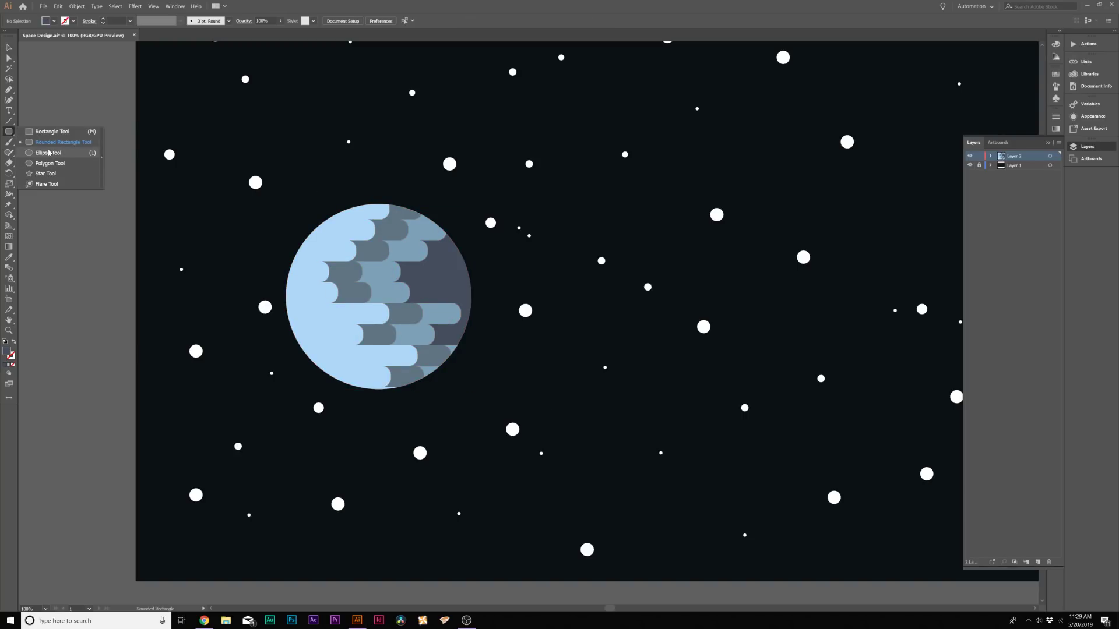
pyautogui.click(50, 153)
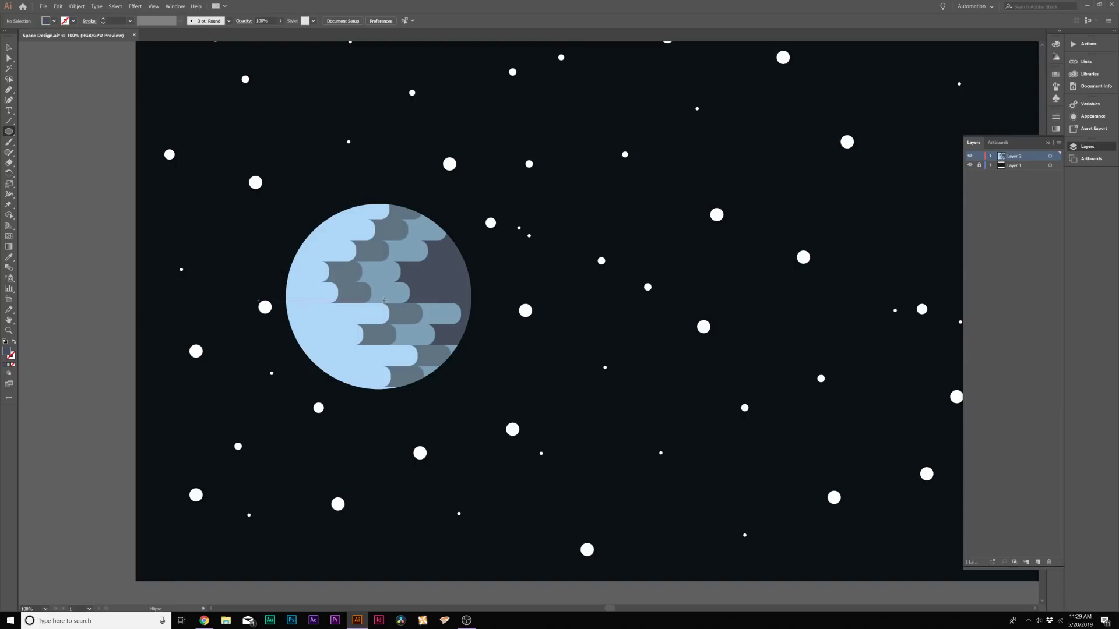
pyautogui.moveTo(377, 297); pyautogui.dragTo(483, 230)
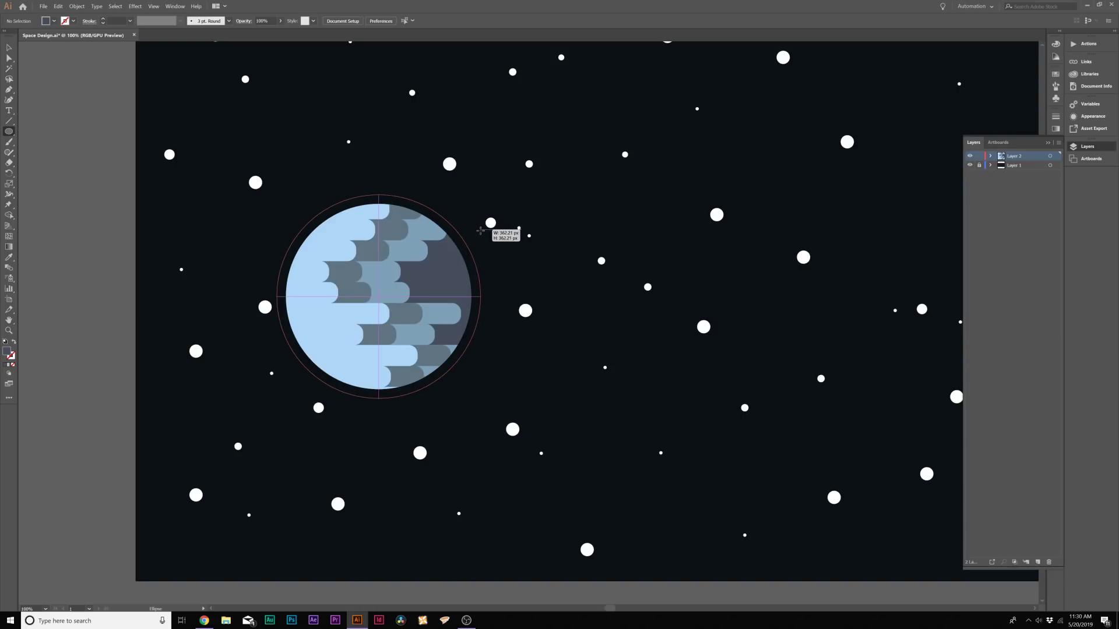
pyautogui.moveTo(482, 230); pyautogui.dragTo(483, 231)
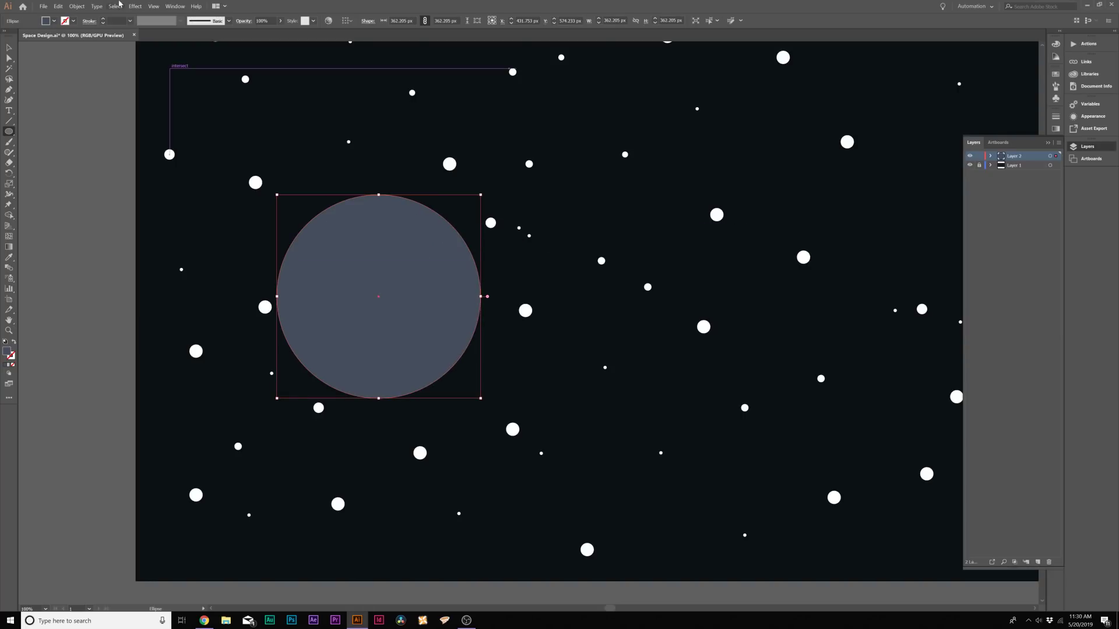
# Send the larger circle behind the planet and give it a white fill
pyautogui.click(76, 6)
pyautogui.moveTo(89, 24)
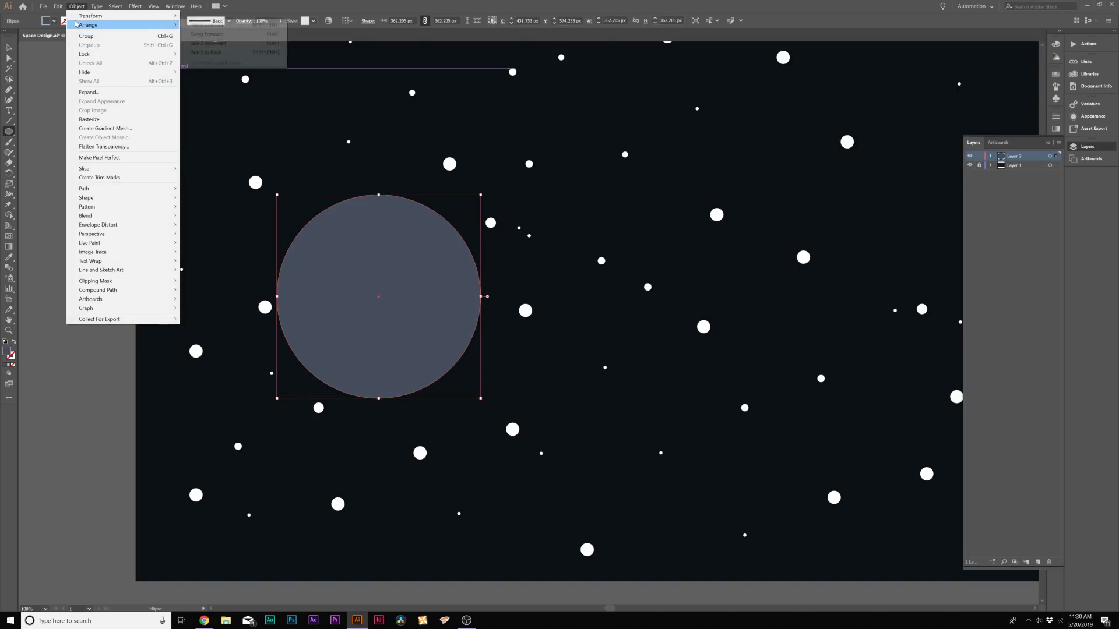
pyautogui.click(227, 54)
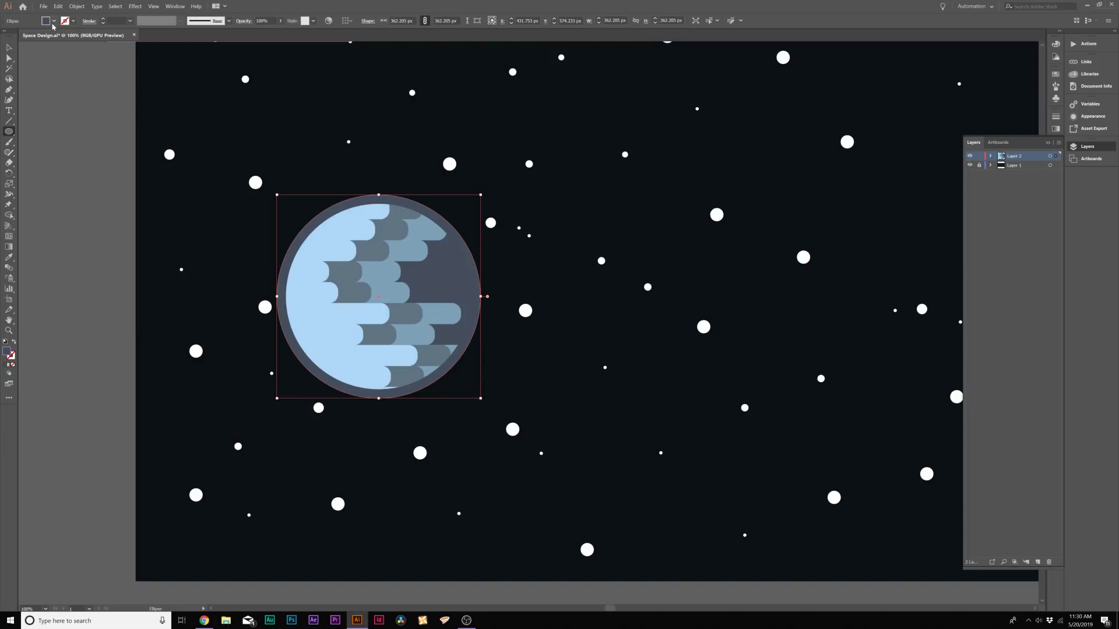
pyautogui.click(53, 22)
pyautogui.click(16, 38)
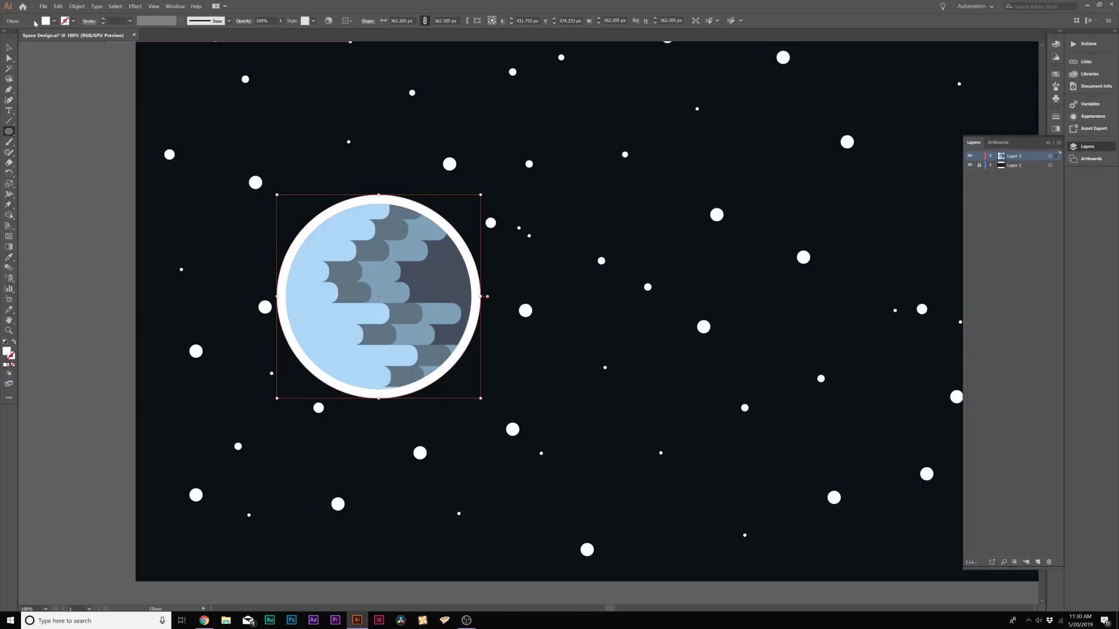
# Lower the white ring's opacity to about 17% so it reads as faint
pyautogui.click(281, 22)
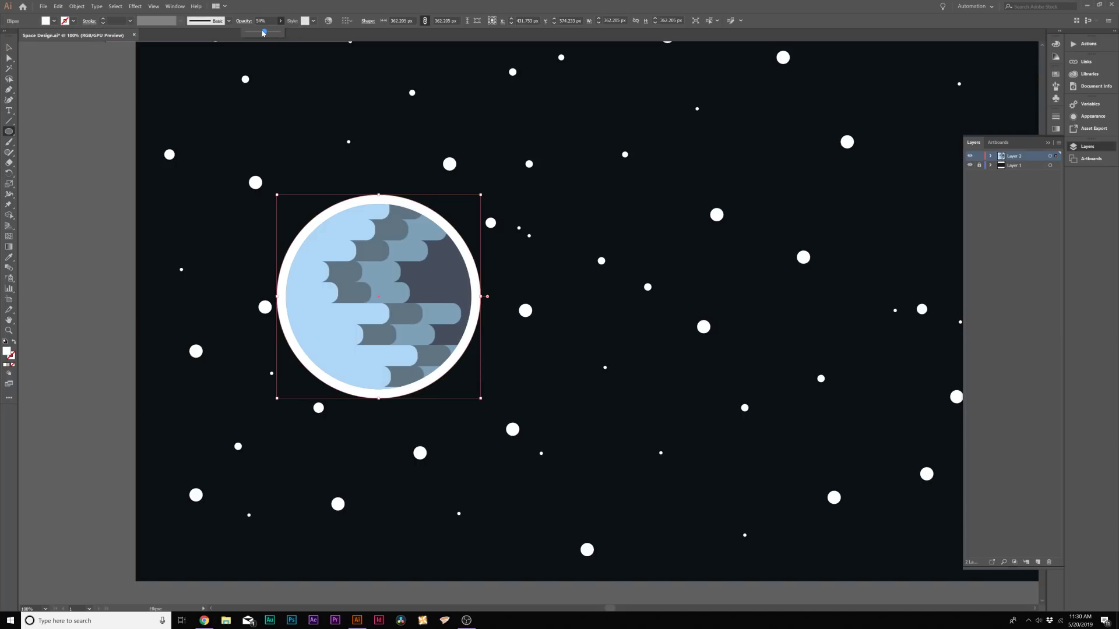
pyautogui.moveTo(263, 32); pyautogui.dragTo(255, 32)
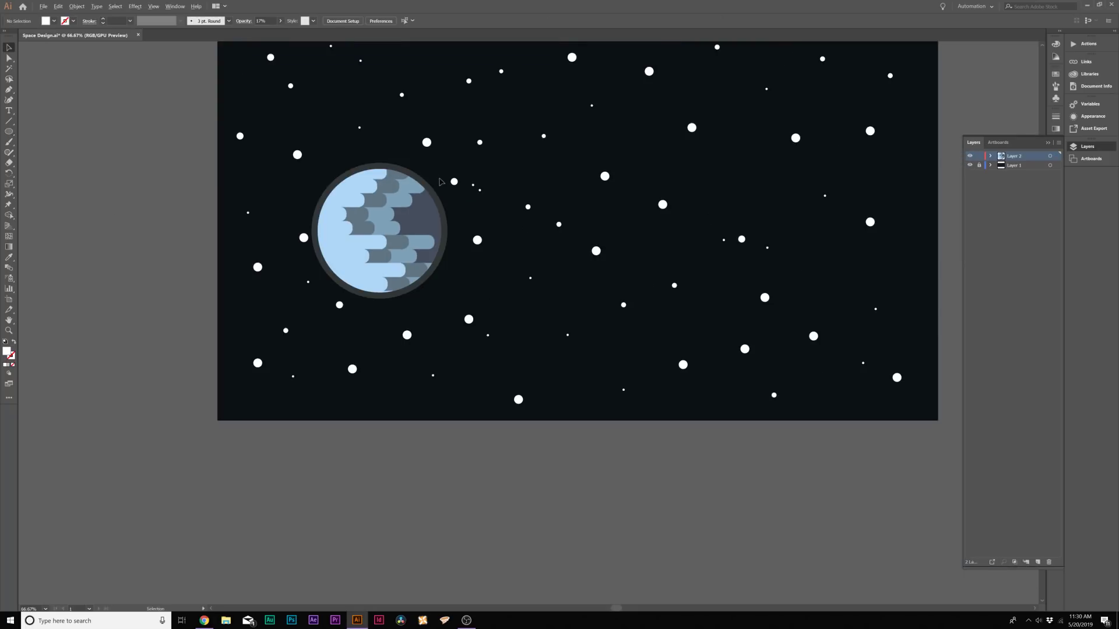
pyautogui.scroll(1, 440, 181)
pyautogui.click(432, 186)
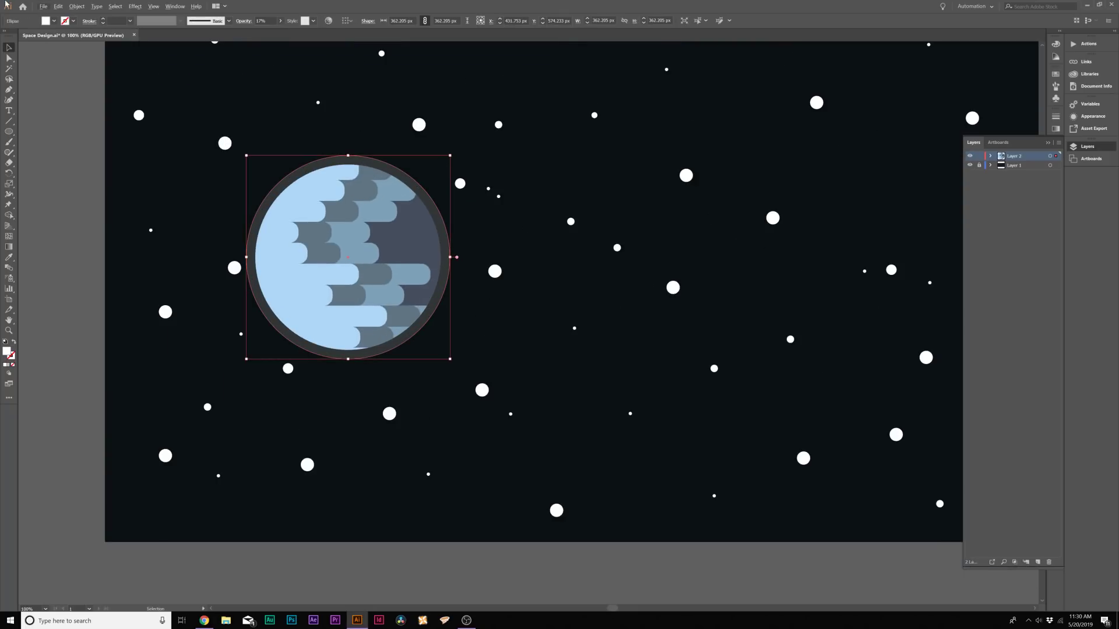
# Paste a copy of the ring in place, enlarge it, and adjust its opacity
pyautogui.click(58, 6)
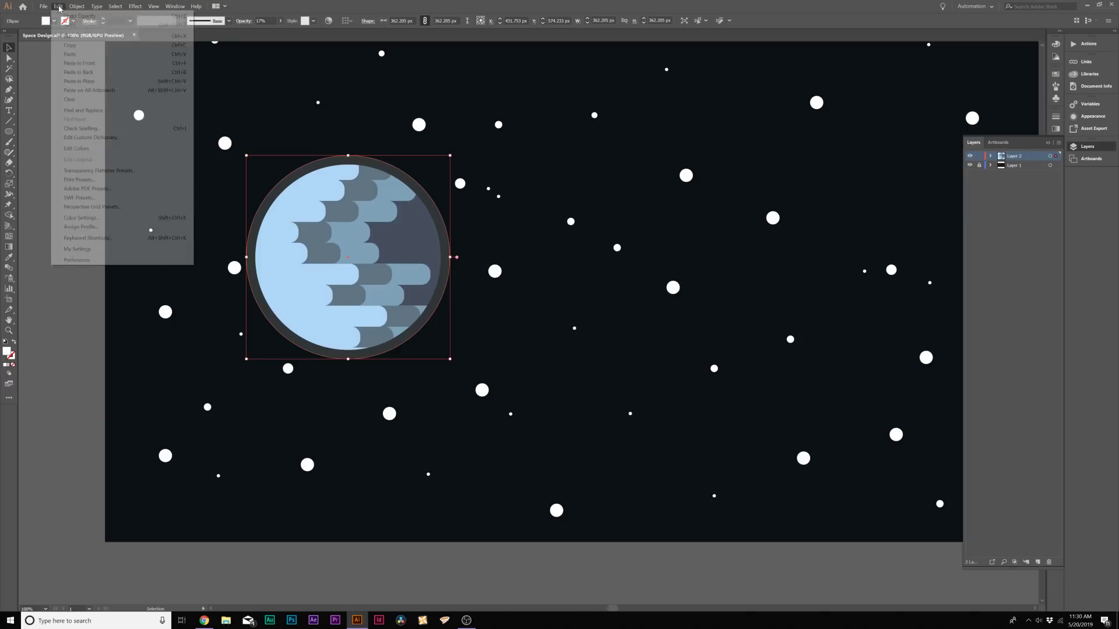
pyautogui.click(85, 80)
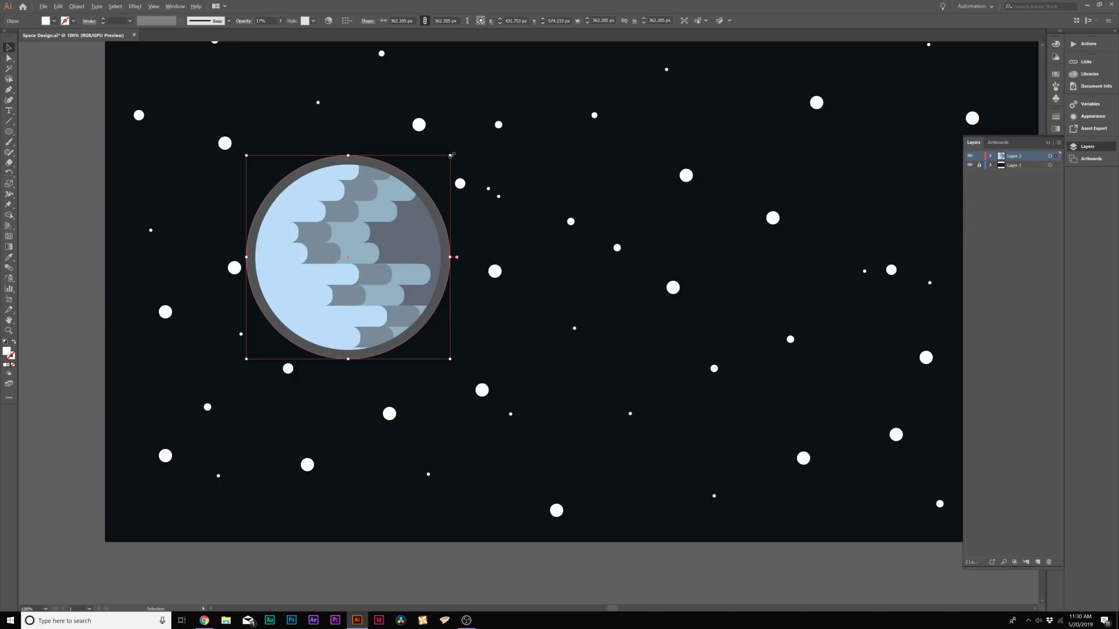
pyautogui.moveTo(451, 154); pyautogui.dragTo(485, 135)
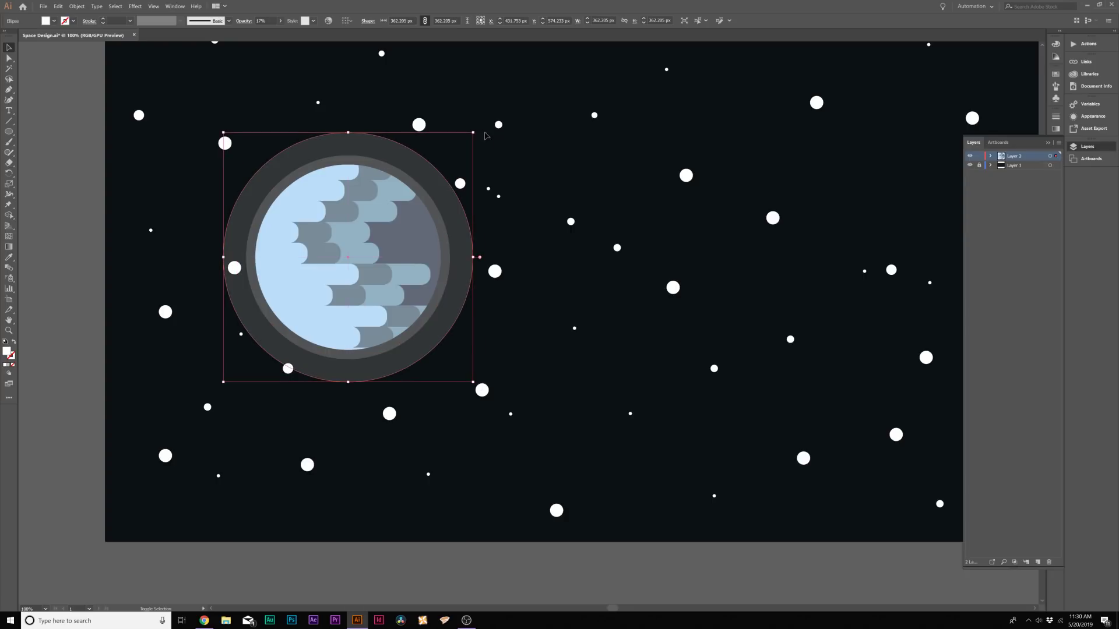
pyautogui.click(280, 21)
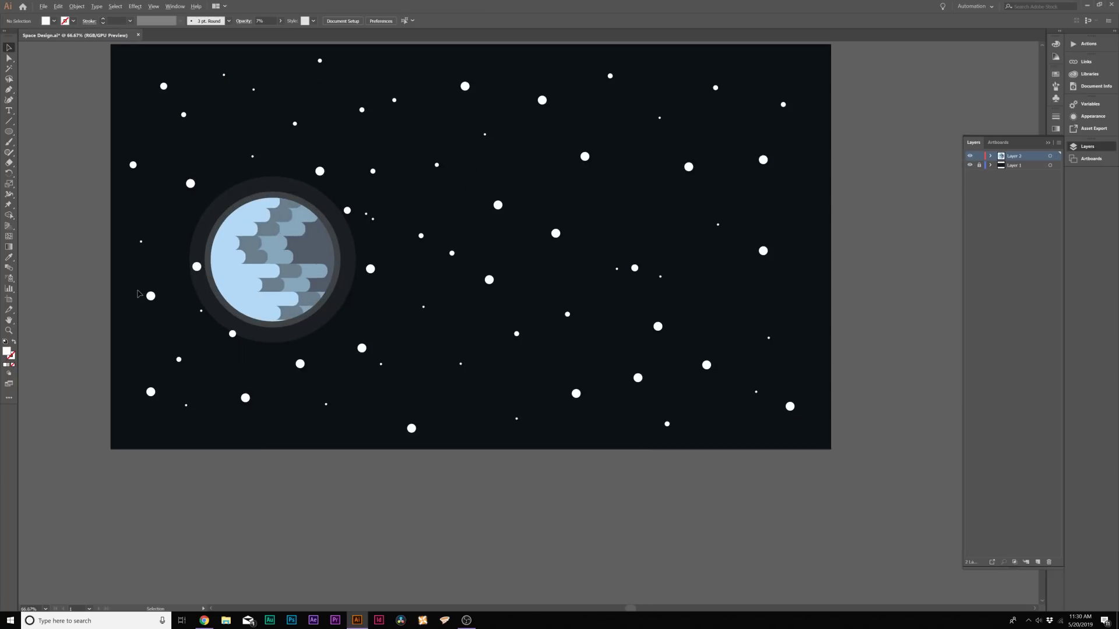
# Group the planet with both rings, enlarge the group, and nudge it into place
pyautogui.moveTo(335, 350); pyautogui.dragTo(353, 359)
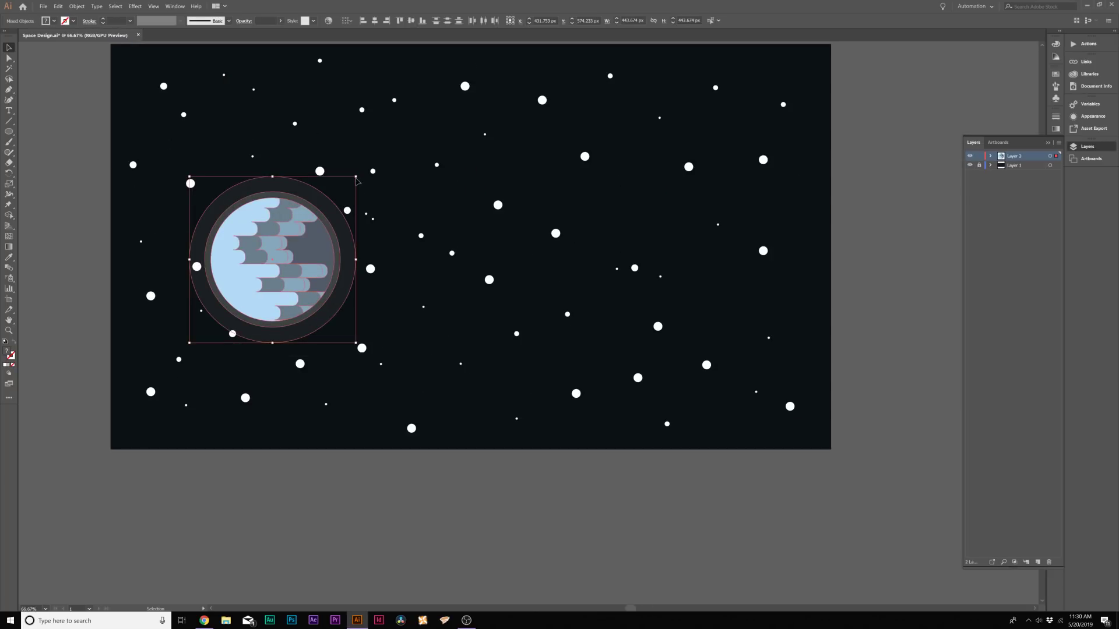
pyautogui.click(78, 7)
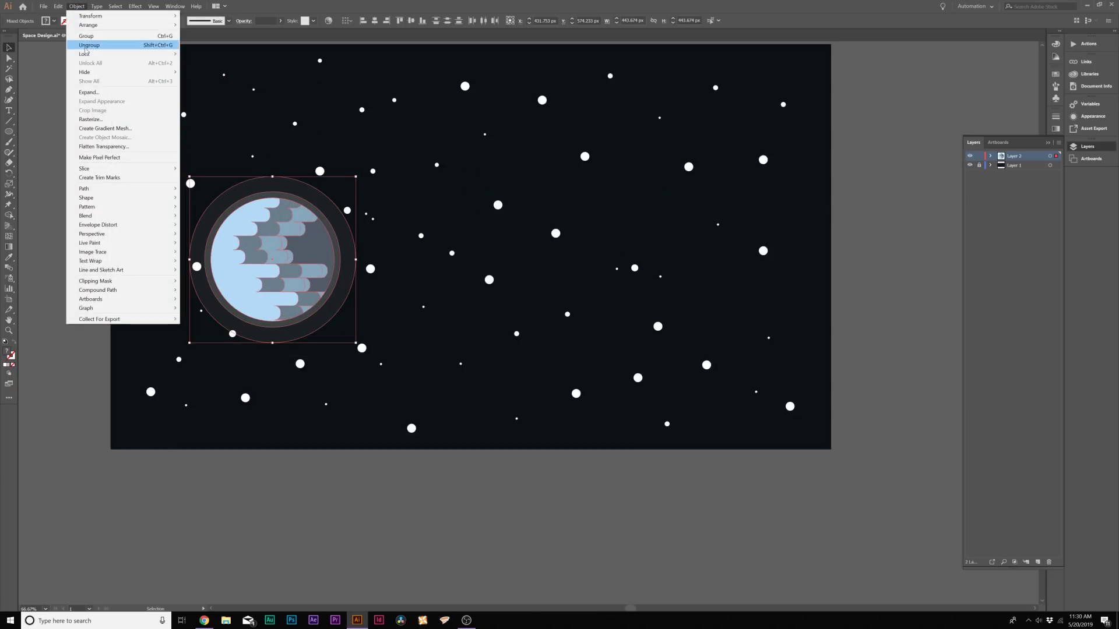
pyautogui.click(87, 36)
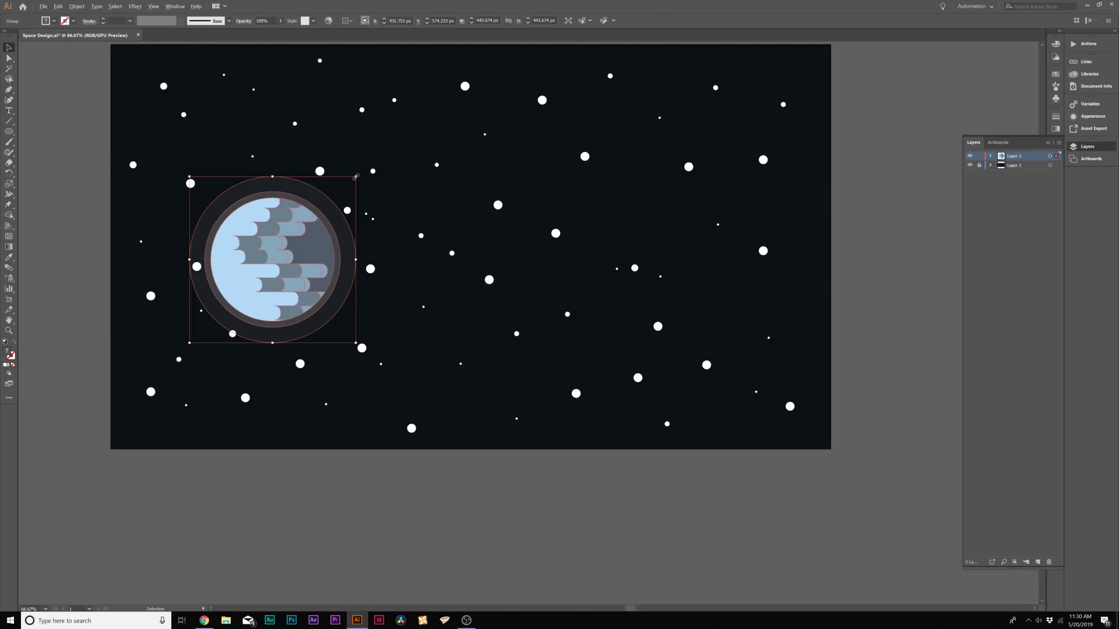
pyautogui.moveTo(355, 176); pyautogui.dragTo(398, 134)
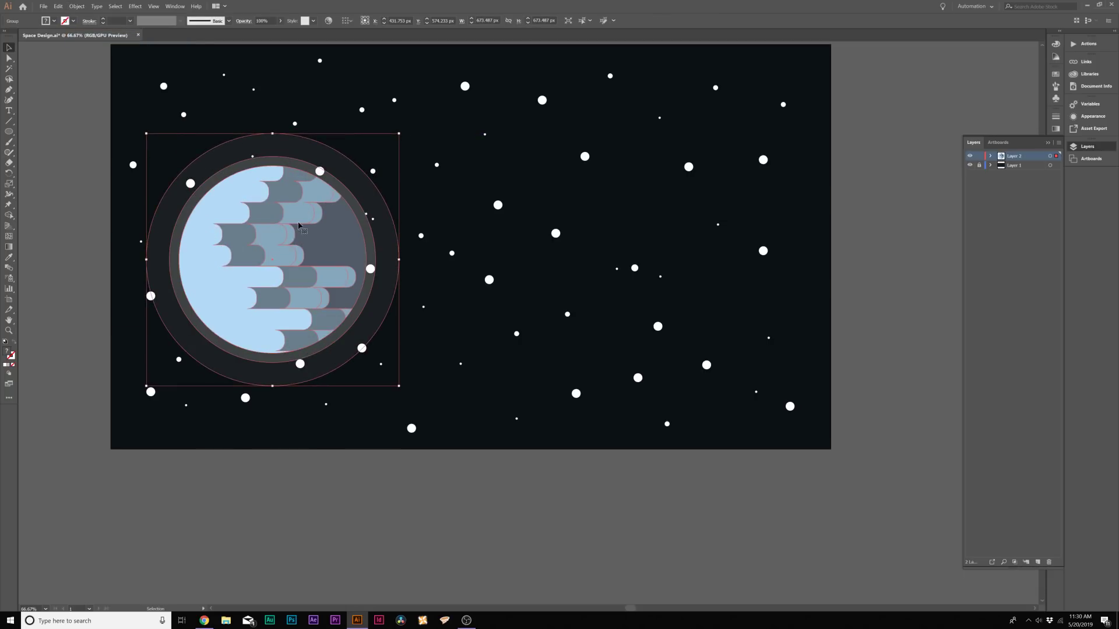
pyautogui.moveTo(299, 225); pyautogui.dragTo(314, 216)
pyautogui.click(149, 296)
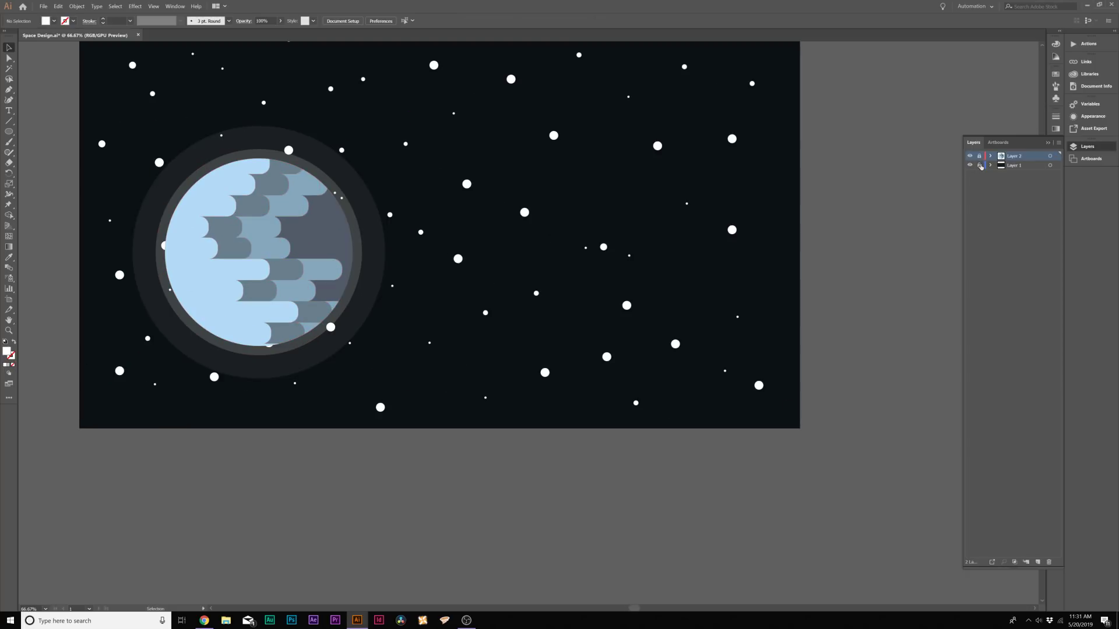
pyautogui.click(342, 198)
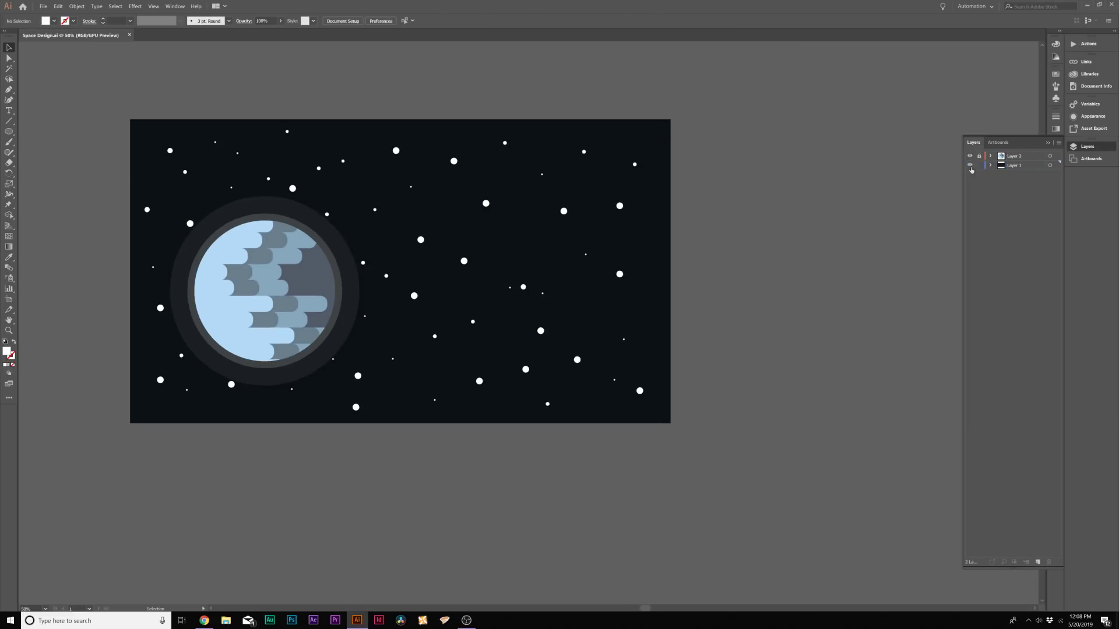
# Unlock Layer 2 and shrink the second planet copy to a small size
pyautogui.click(978, 156)
pyautogui.click(360, 381)
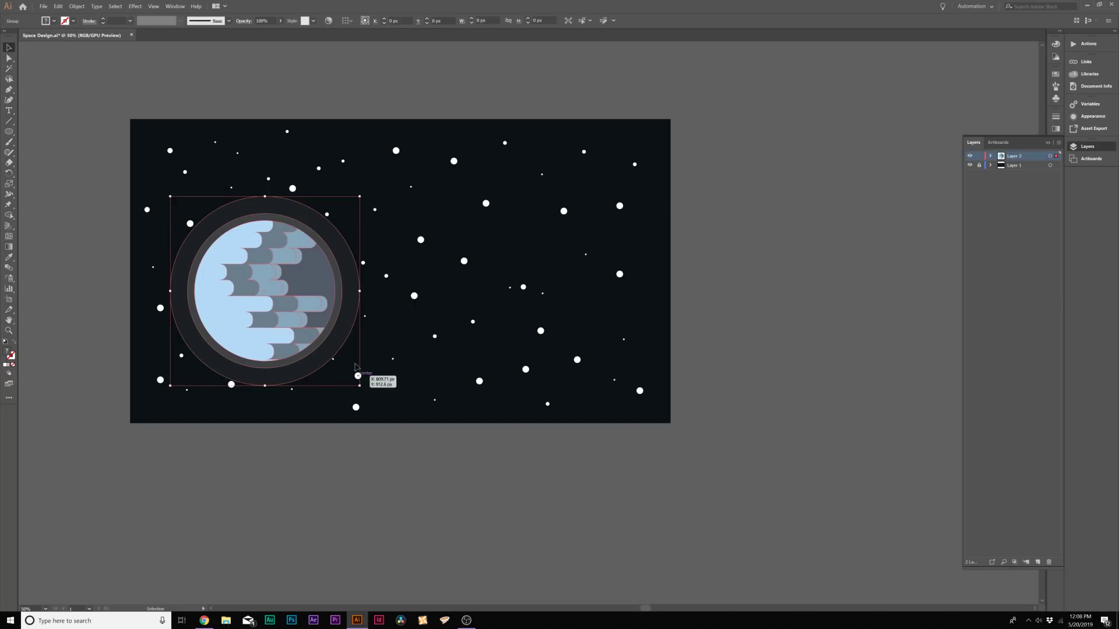
pyautogui.moveTo(319, 293)
pyautogui.mouseDown()
pyautogui.moveTo(531, 219)
pyautogui.moveTo(540, 234)
pyautogui.mouseUp()
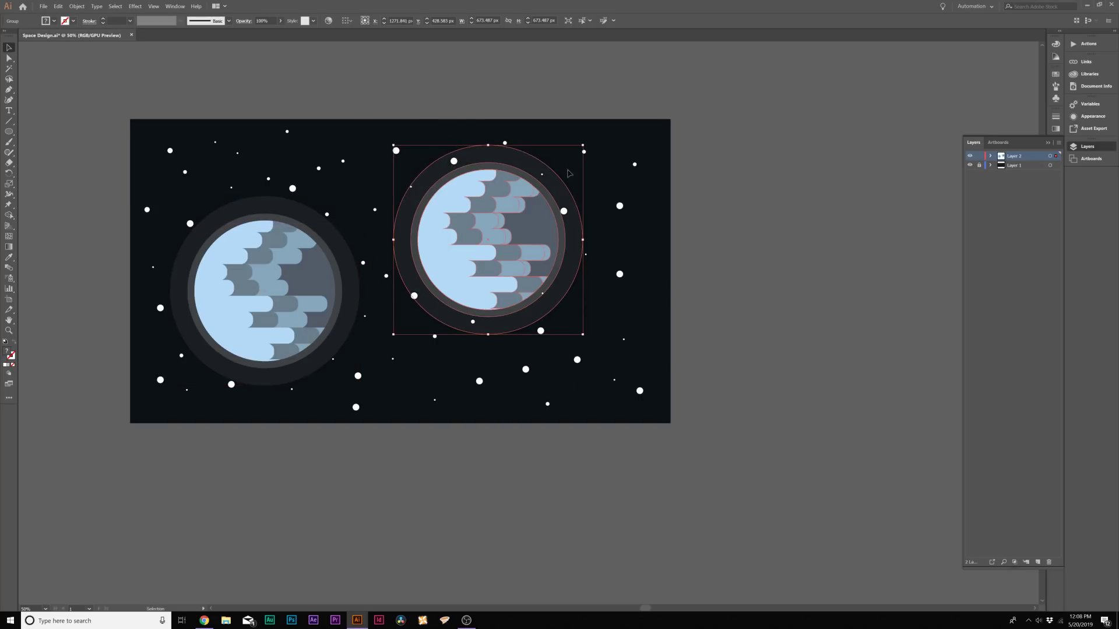
pyautogui.moveTo(583, 145); pyautogui.dragTo(528, 196)
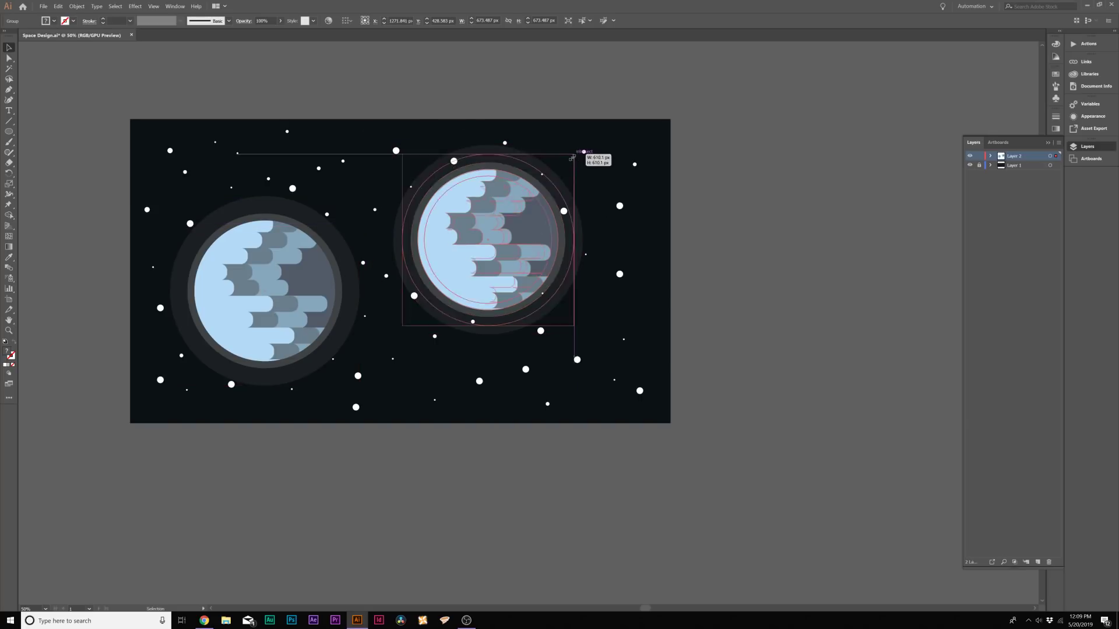
pyautogui.scroll(1, 528, 201)
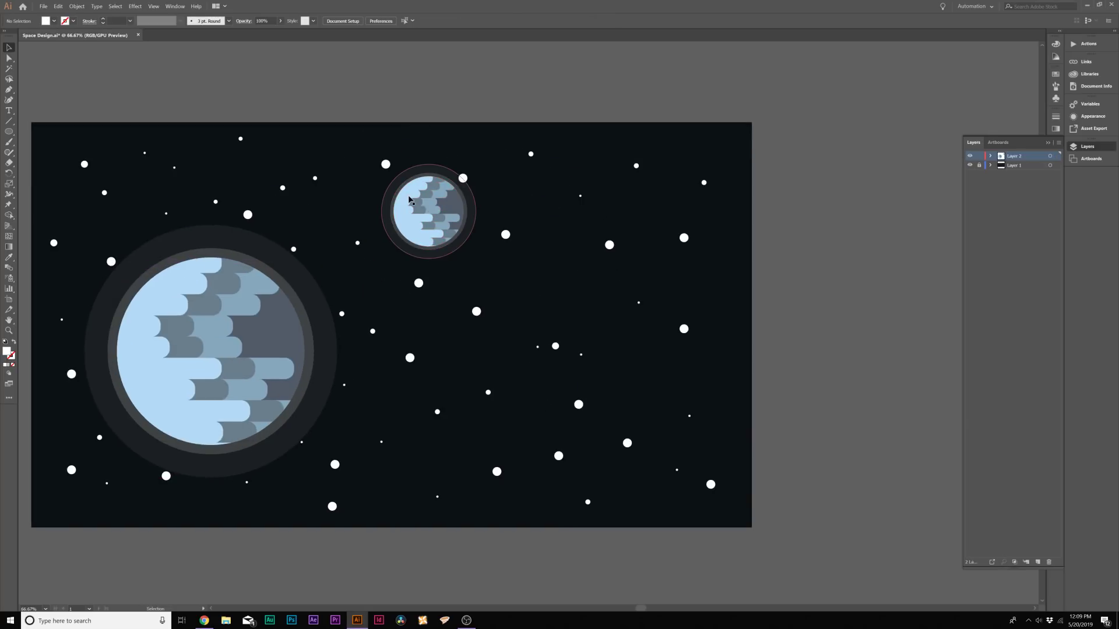
pyautogui.scroll(2, 438, 87)
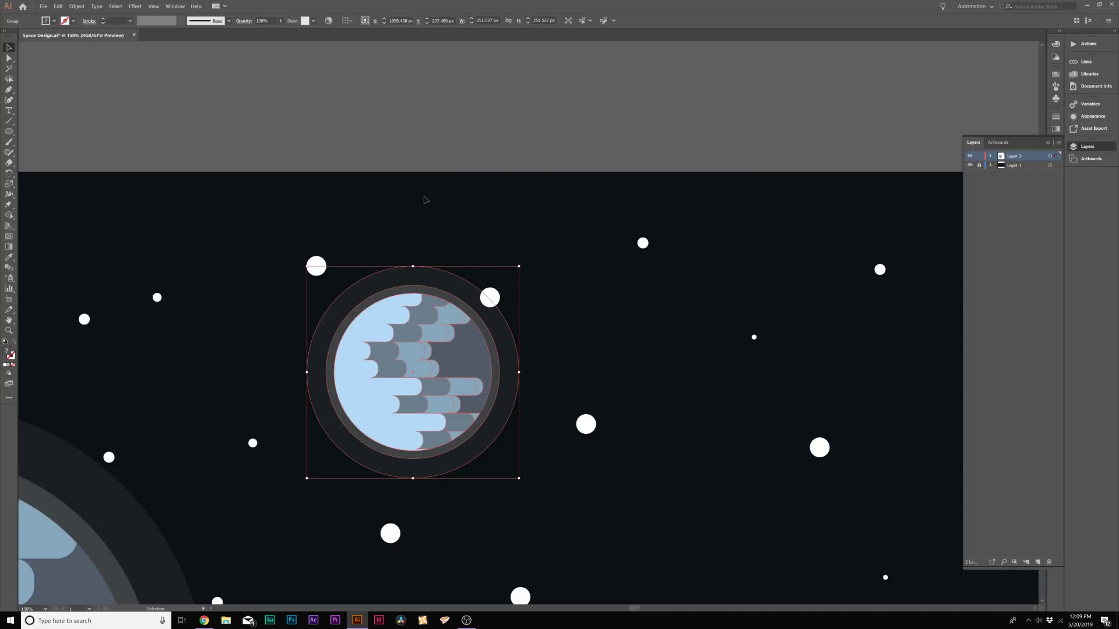
# Ungroup the small planet fully into its separate pieces
pyautogui.click(77, 5)
pyautogui.click(87, 40)
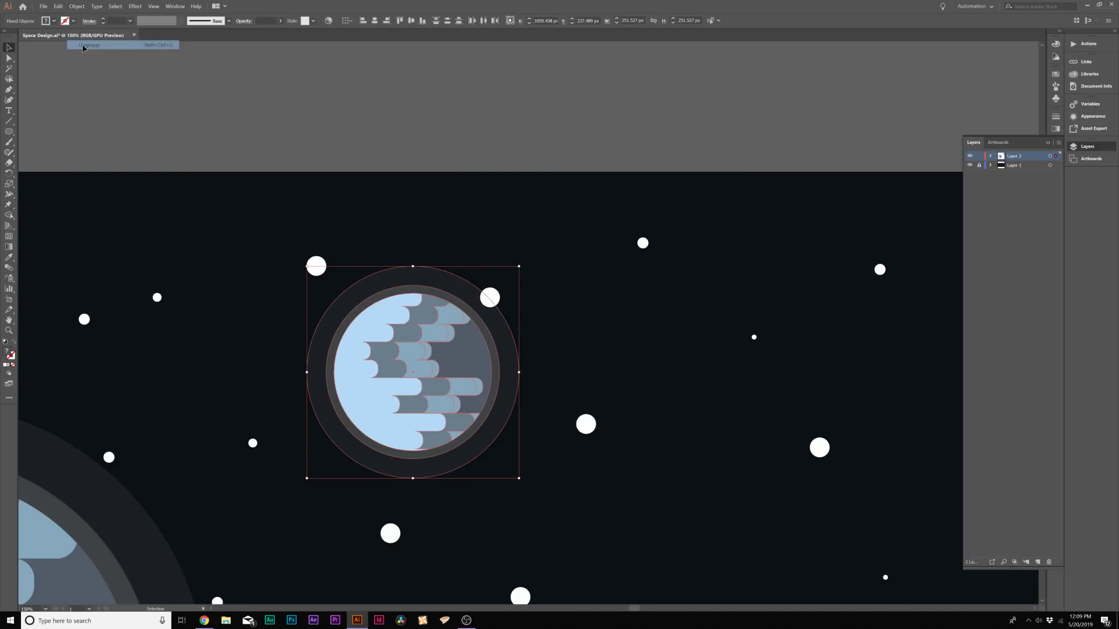
pyautogui.click(78, 5)
pyautogui.click(88, 44)
pyautogui.click(77, 5)
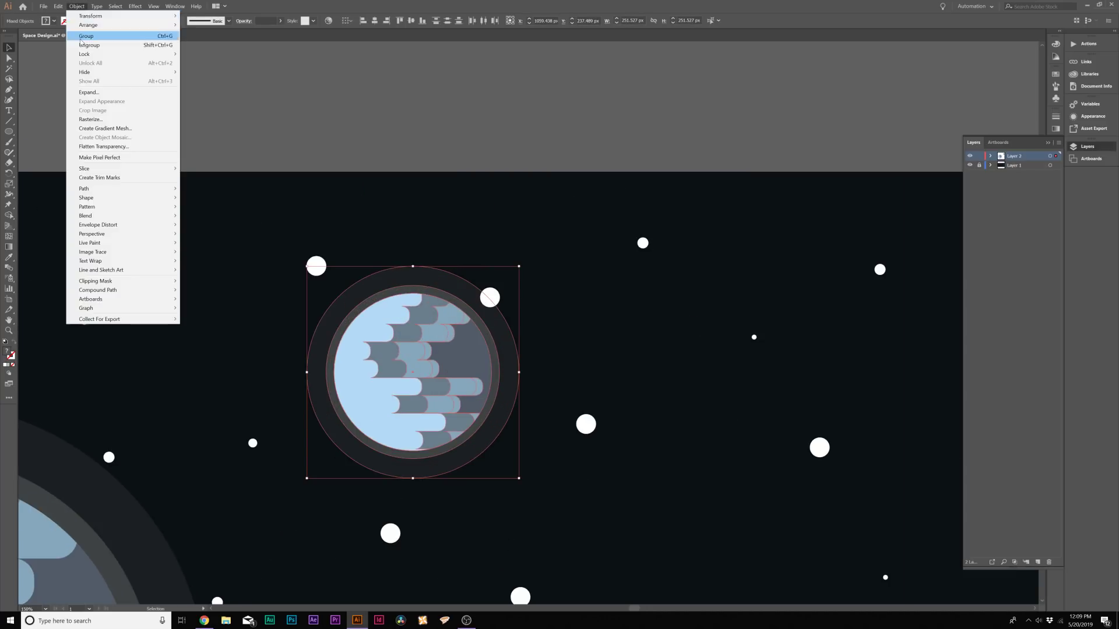
pyautogui.click(84, 45)
# Recolour the small planet's body and bands peach (F7C49A) and fit the artboard
pyautogui.click(391, 308)
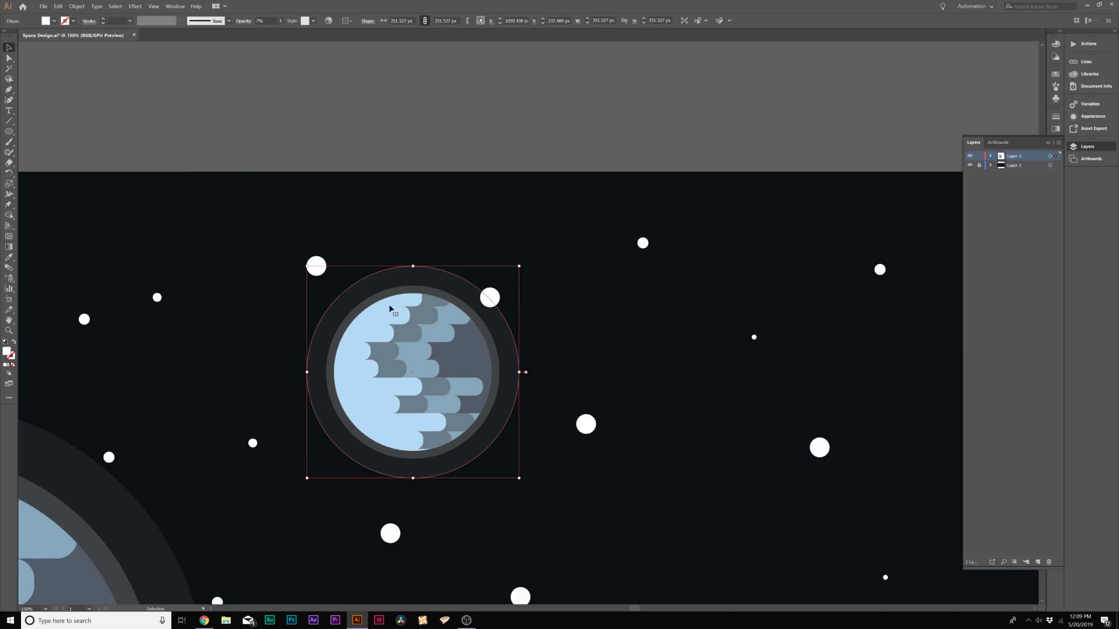
pyautogui.click(377, 367)
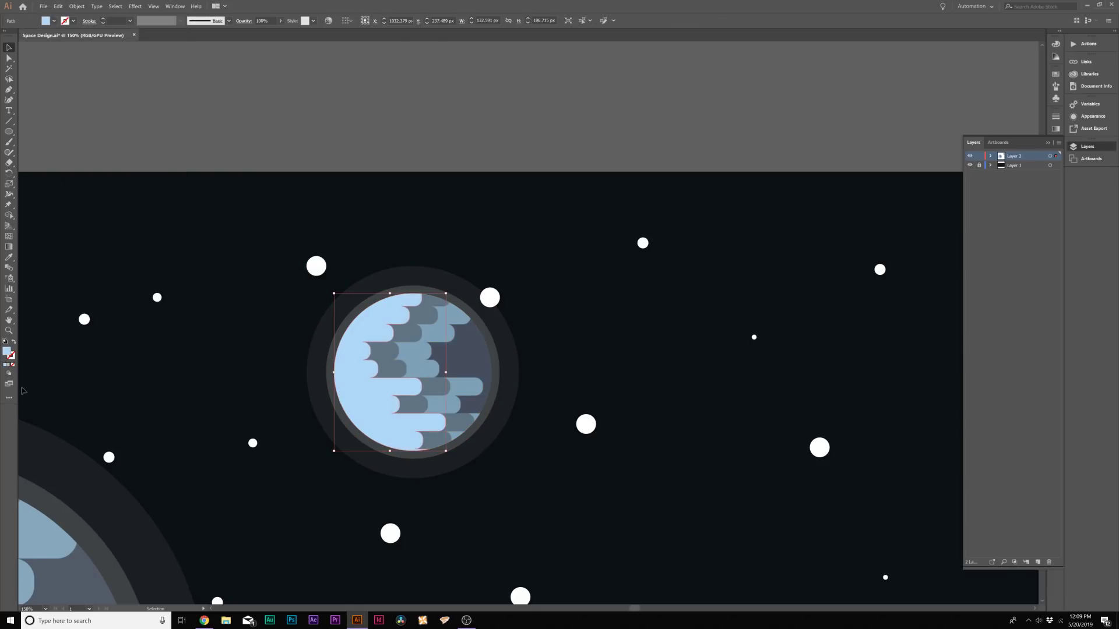
pyautogui.doubleClick(7, 351)
pyautogui.write('F7C49A')
pyautogui.press('Return')
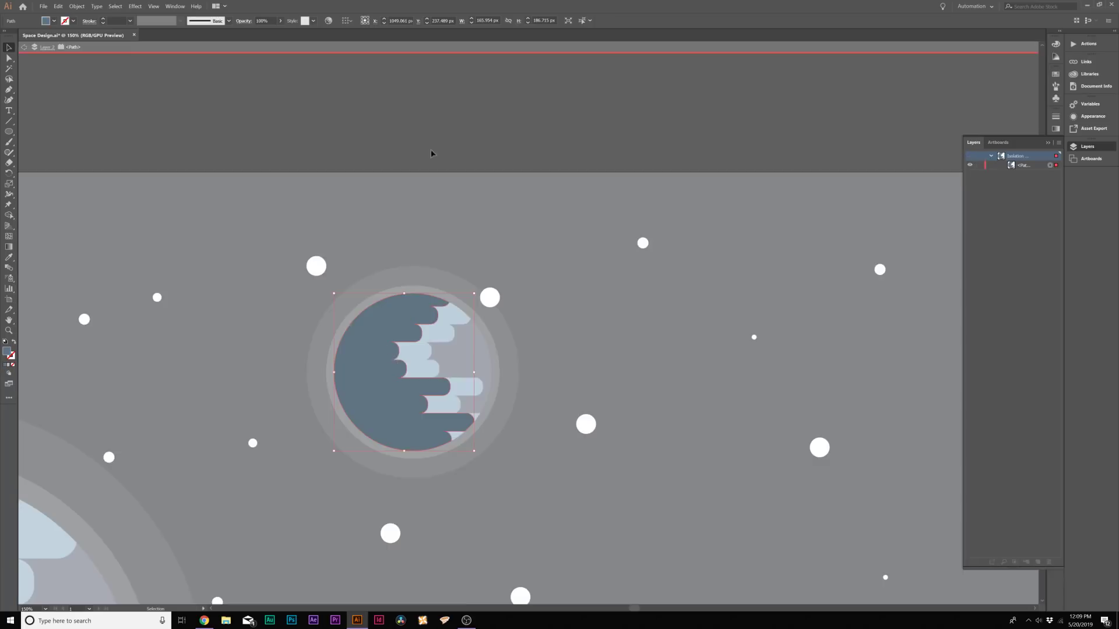
pyautogui.doubleClick(7, 351)
pyautogui.press('Return')
pyautogui.press('v')
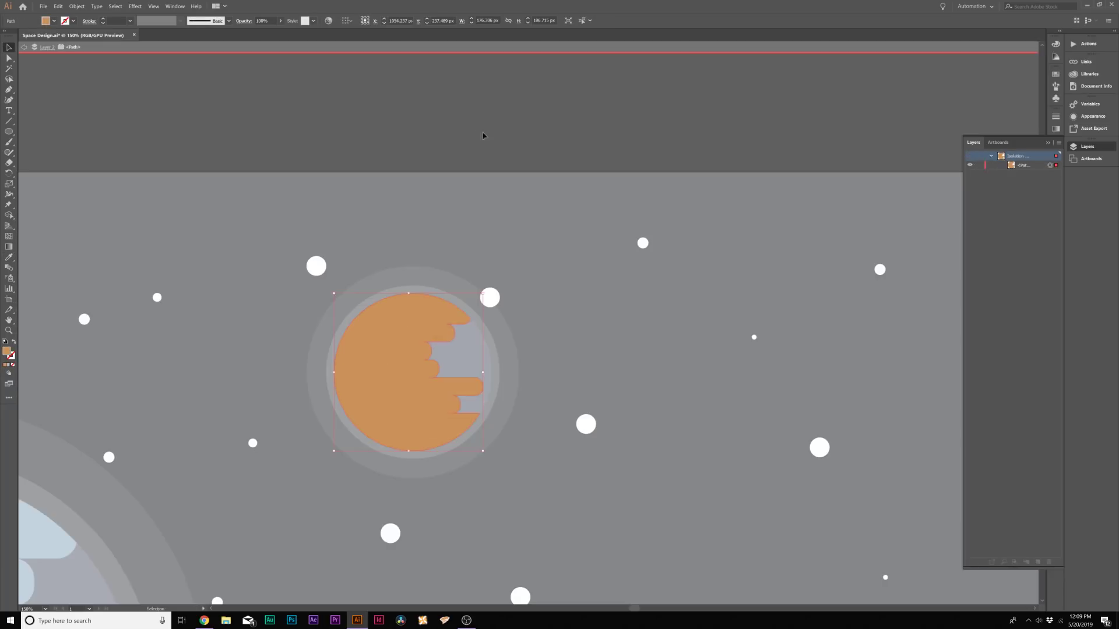
pyautogui.hotkey('ctrl', 'shift', 'a')
pyautogui.hotkey('ctrl', '0')
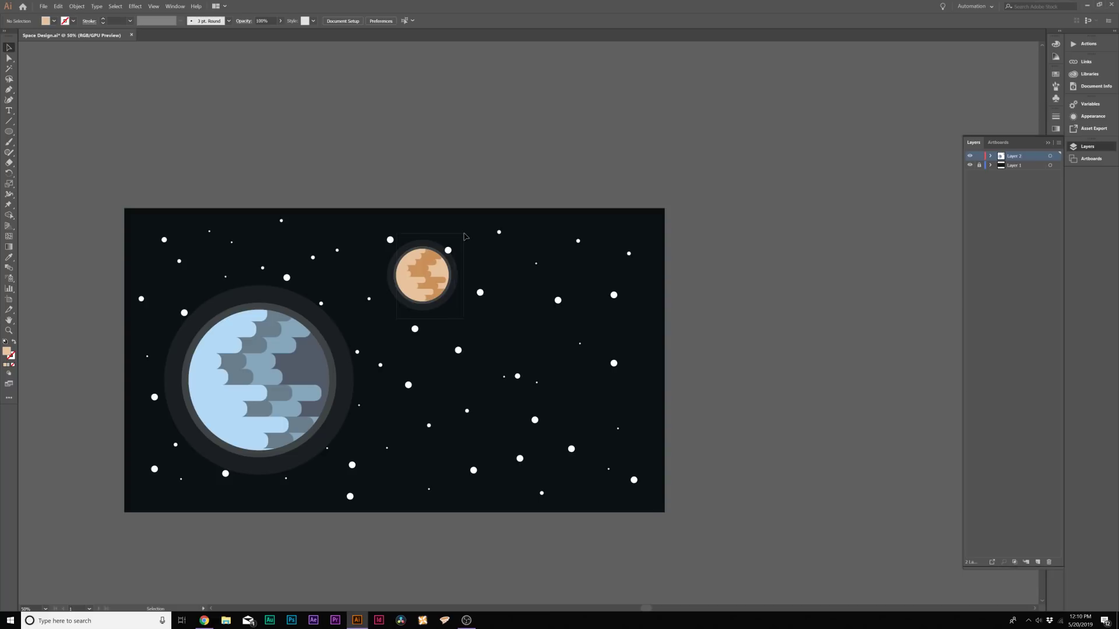
pyautogui.click(452, 231)
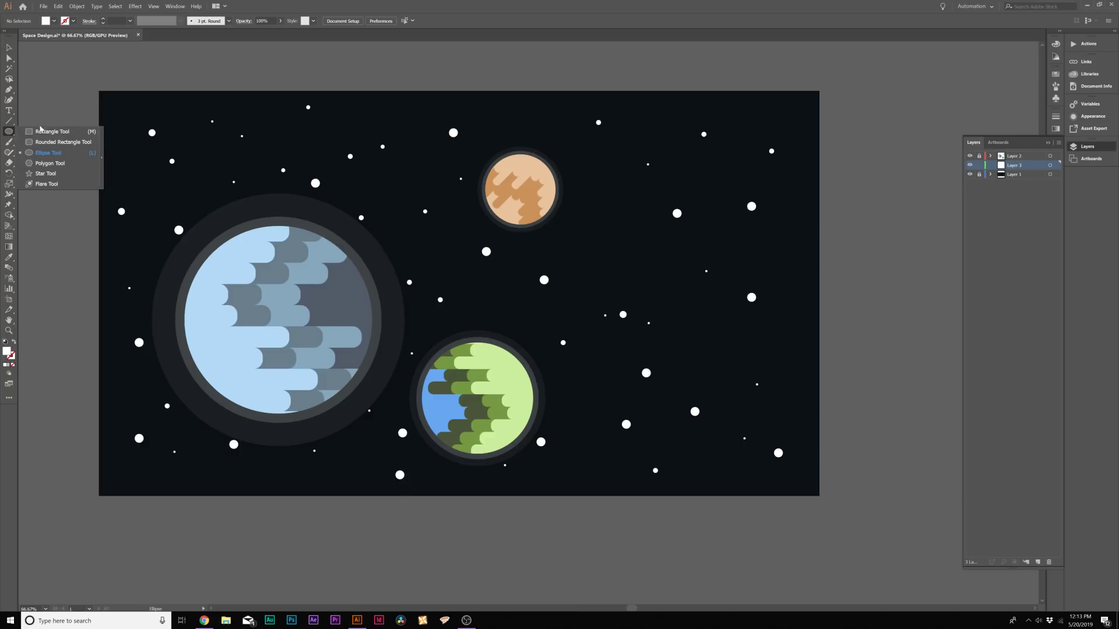
# Draw a wide rounded-corner pill across the top-left sky, past the artboard edge
pyautogui.moveTo(8, 131); pyautogui.dragTo(53, 143)
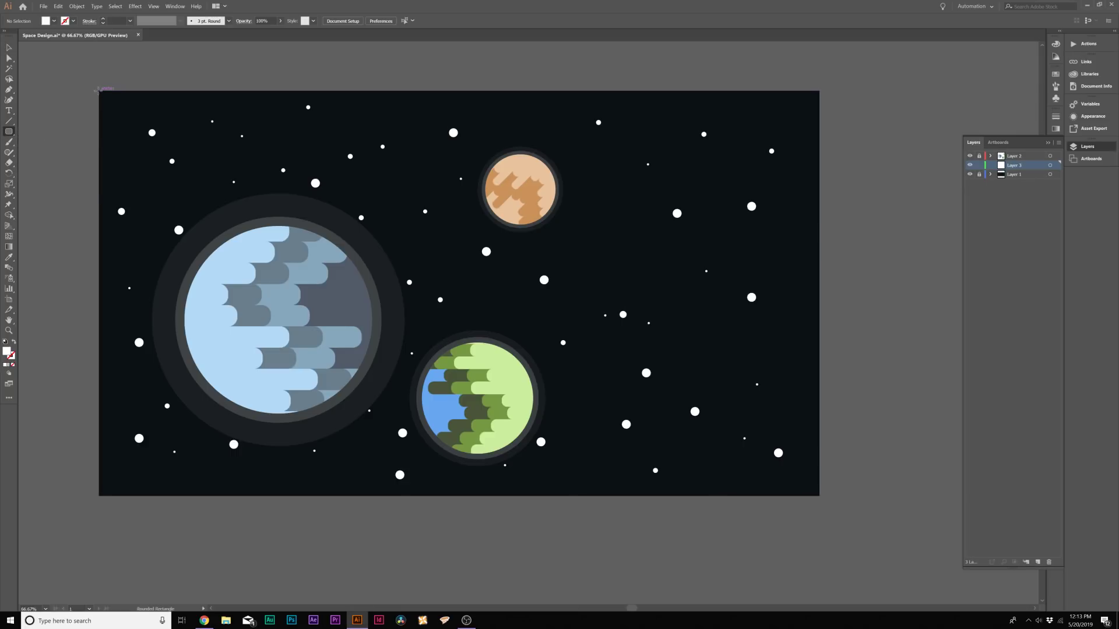
pyautogui.moveTo(99, 91); pyautogui.dragTo(499, 161)
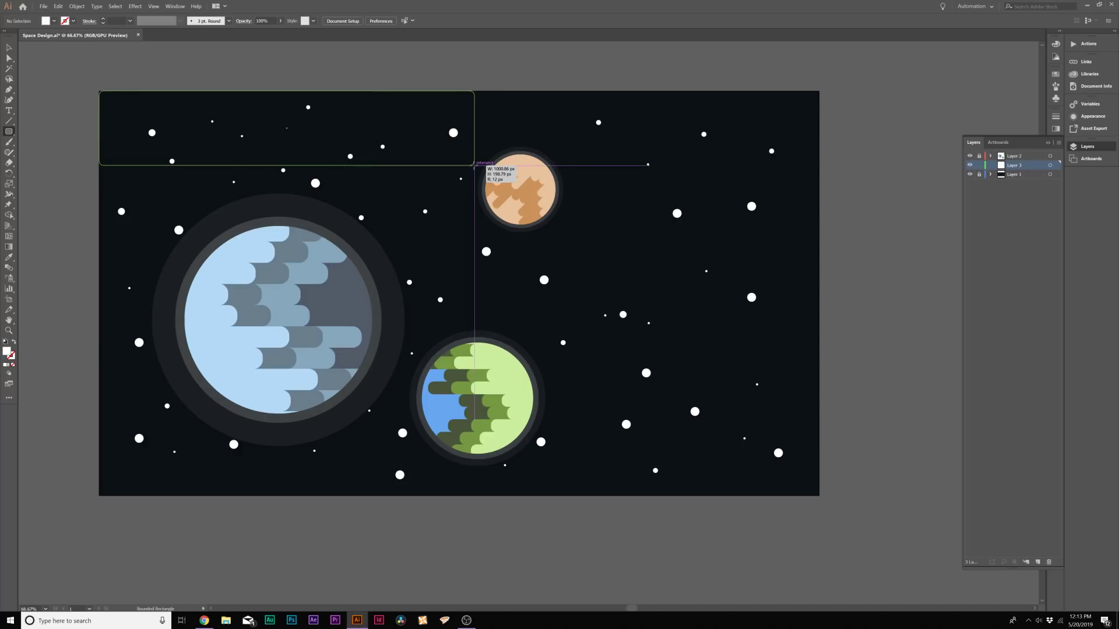
pyautogui.moveTo(500, 160); pyautogui.dragTo(554, 169)
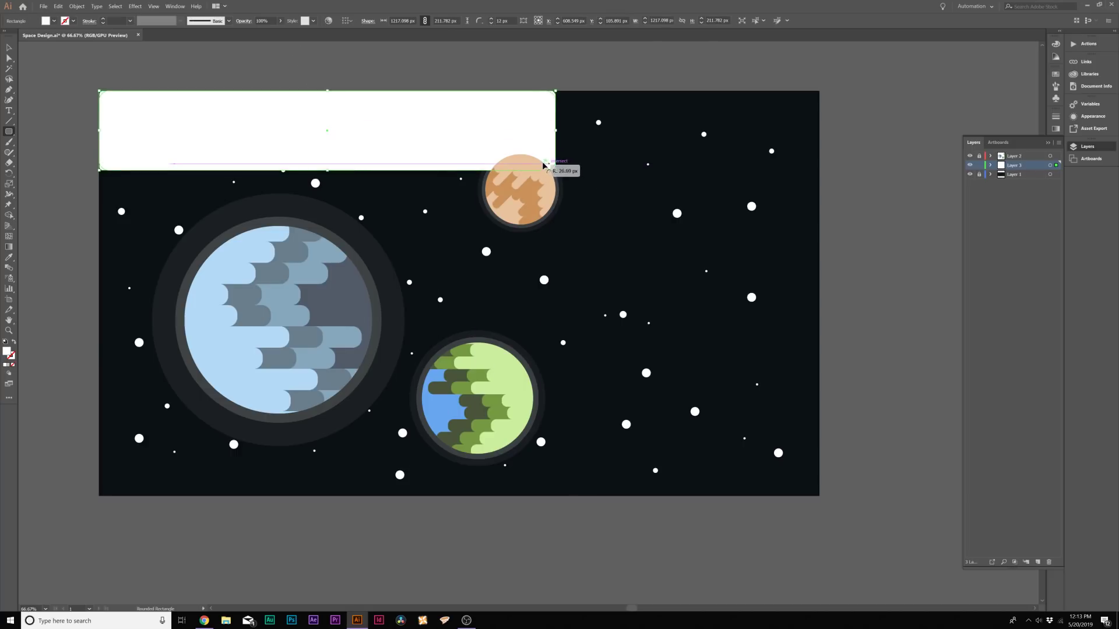
pyautogui.moveTo(546, 165); pyautogui.dragTo(542, 161)
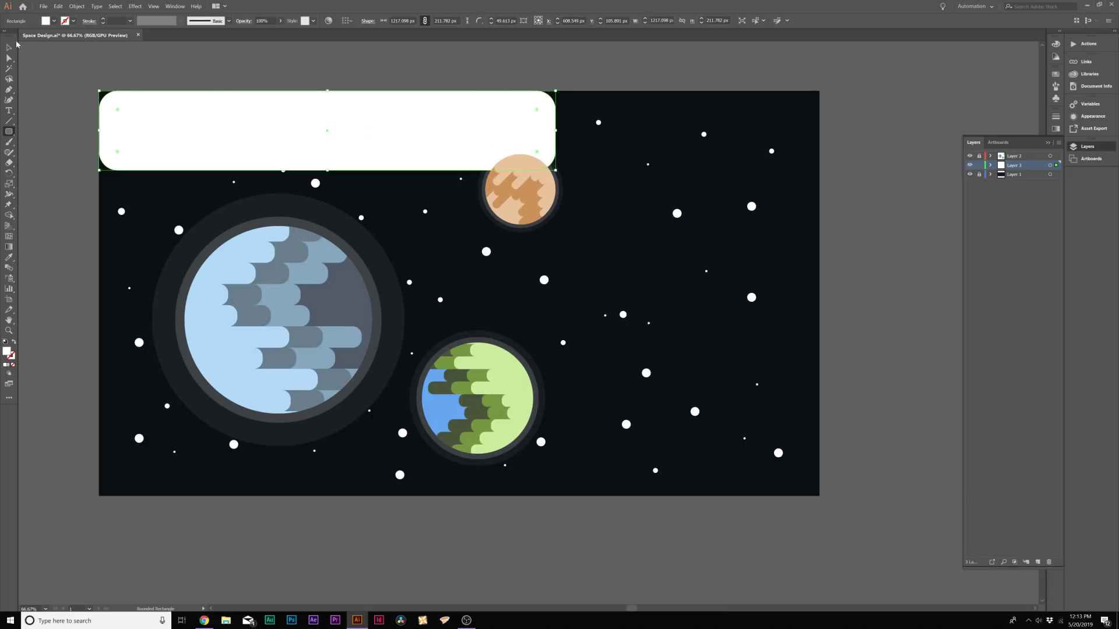
pyautogui.click(9, 47)
pyautogui.moveTo(360, 130); pyautogui.dragTo(338, 129)
# Make the pill nearly transparent with a low opacity
pyautogui.click(281, 21)
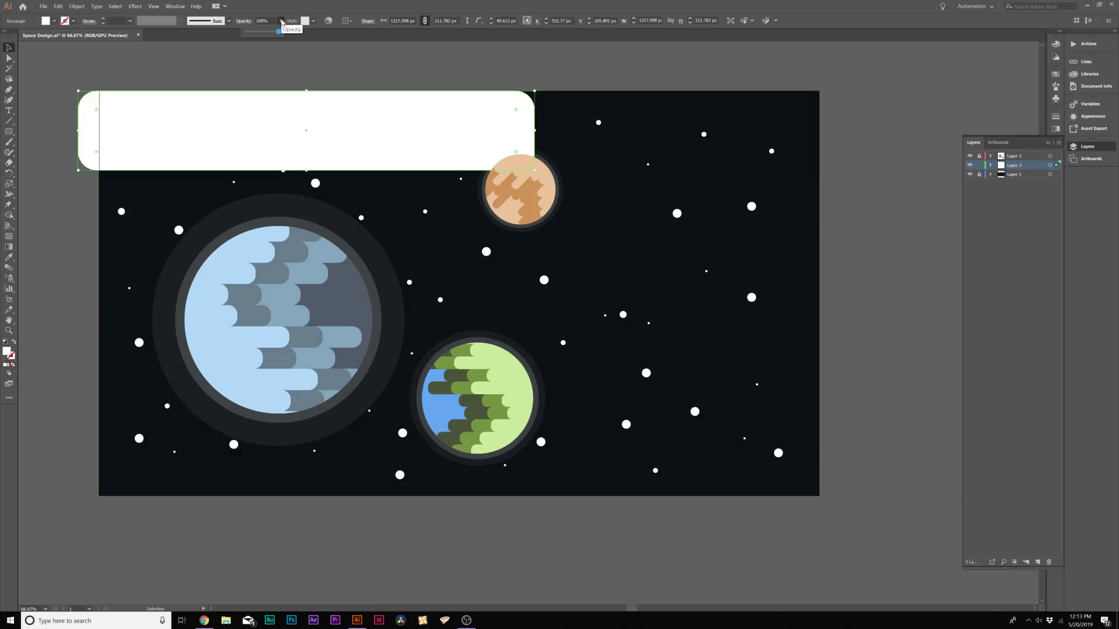
pyautogui.moveTo(281, 33); pyautogui.dragTo(251, 34)
pyautogui.click(107, 260)
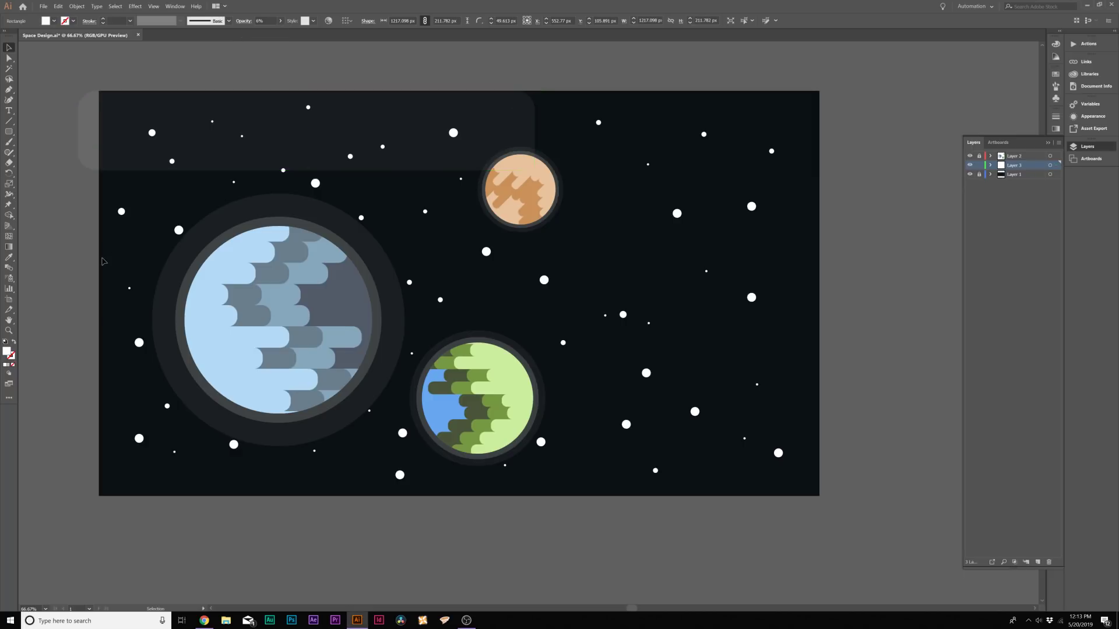
pyautogui.click(315, 128)
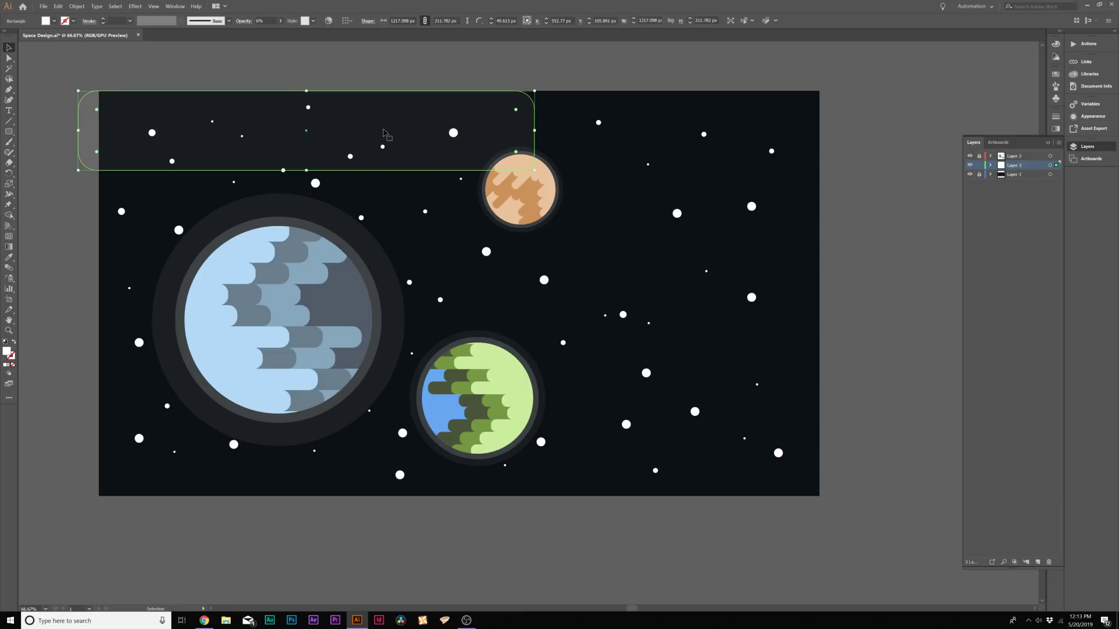
# Duplicate the pill into further shorter streaks lower across the sky and planet
pyautogui.moveTo(366, 128); pyautogui.dragTo(428, 205)
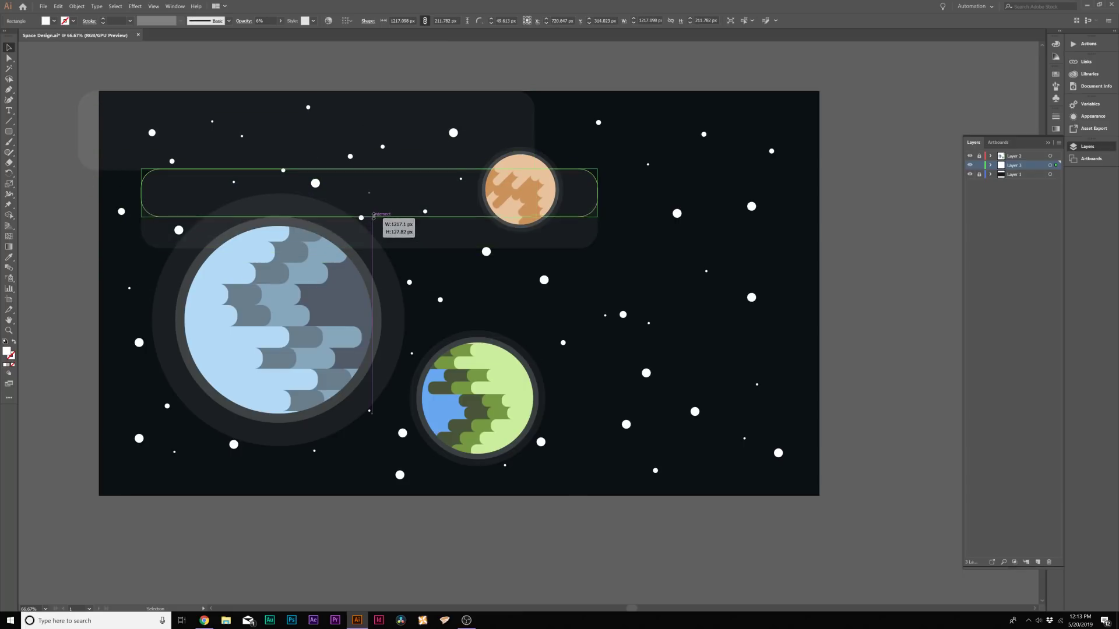
pyautogui.moveTo(370, 246); pyautogui.dragTo(369, 212)
pyautogui.moveTo(269, 194); pyautogui.dragTo(376, 239)
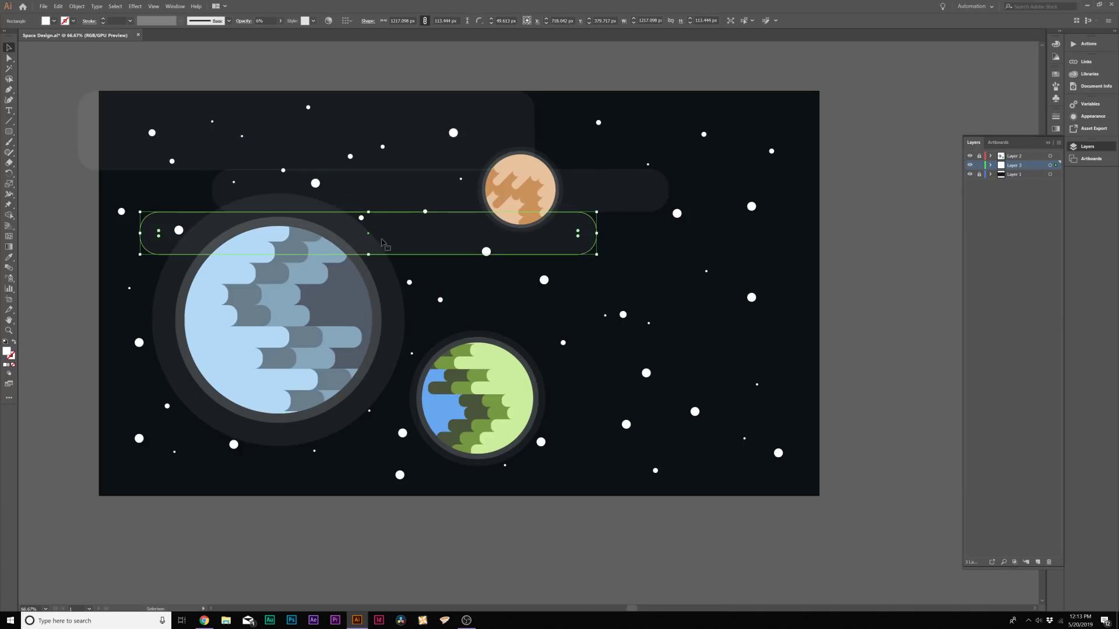
pyautogui.click(417, 241)
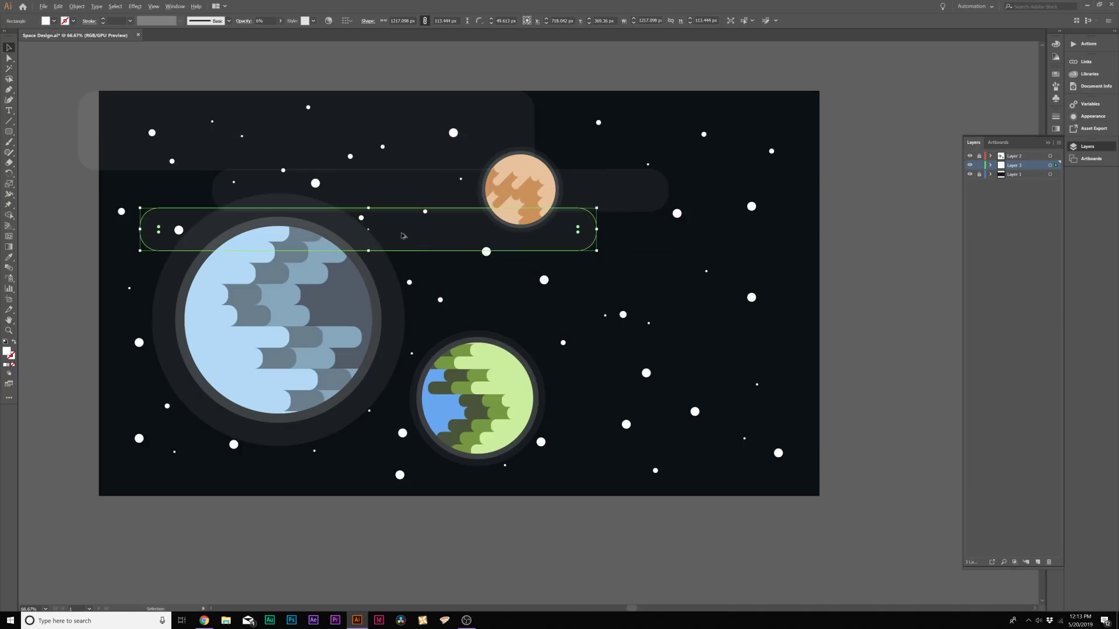
pyautogui.moveTo(416, 240)
pyautogui.mouseDown()
pyautogui.moveTo(469, 269)
pyautogui.moveTo(605, 278)
pyautogui.mouseUp()
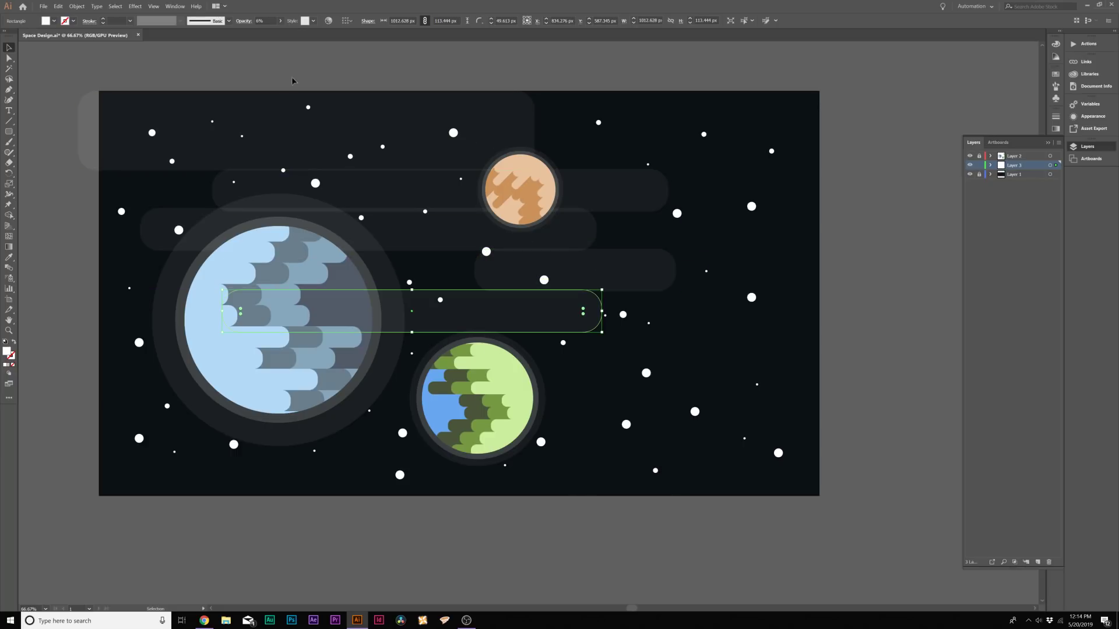
# Select all five streaks and merge them with Pathfinder Unite
pyautogui.hotkey('ctrl', 'a')
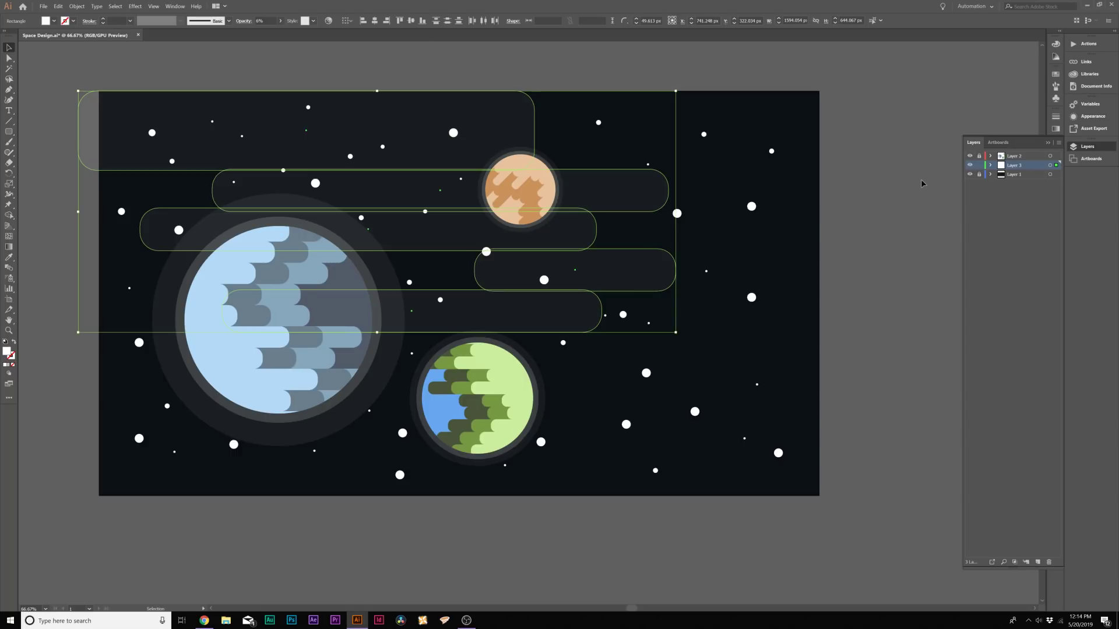
pyautogui.click(181, 6)
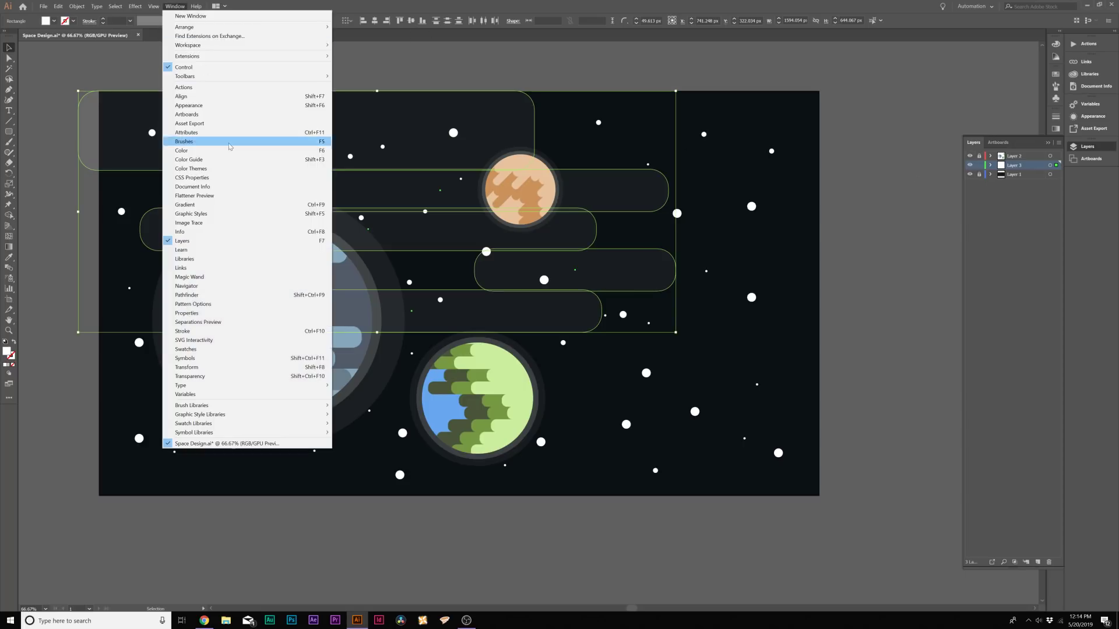
pyautogui.click(197, 295)
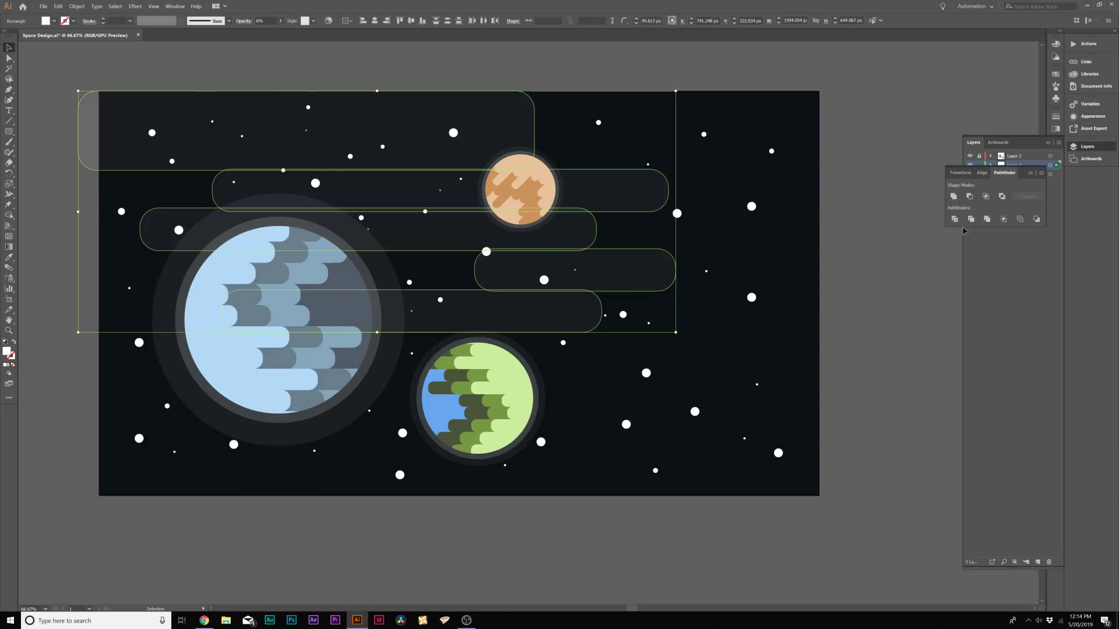
pyautogui.click(954, 198)
pyautogui.click(879, 340)
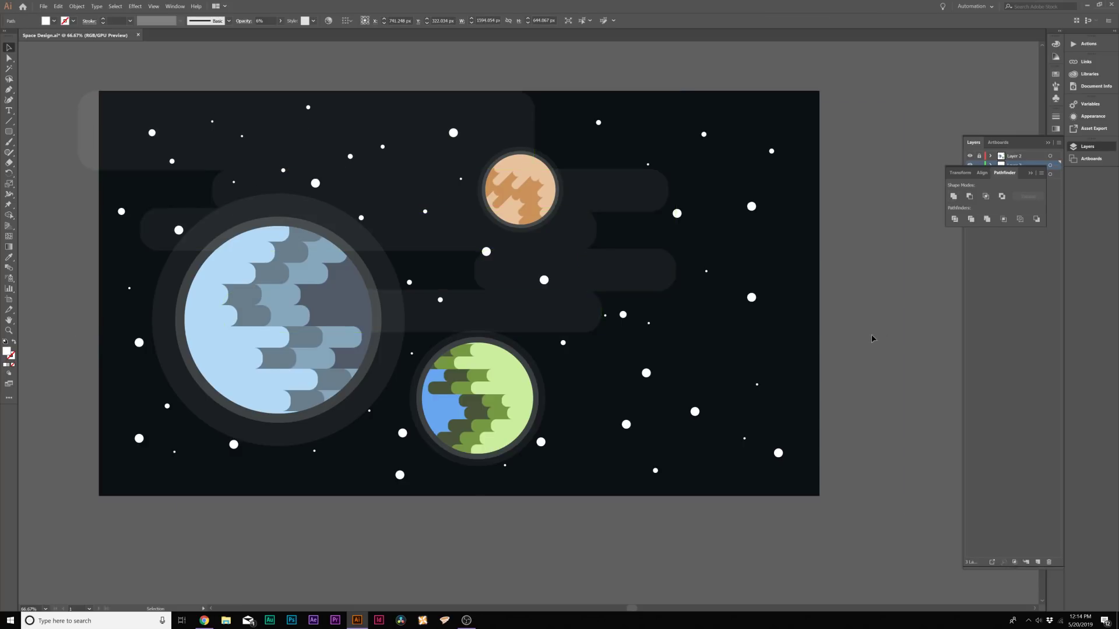